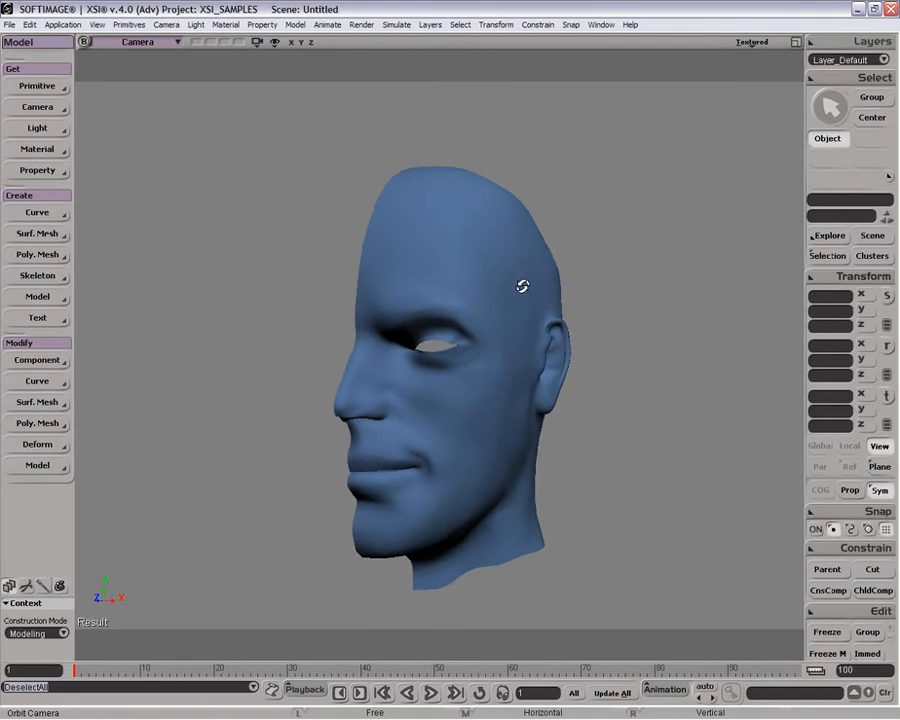
Step: Select the half-face mesh as an object
{"action": "scroll", "coordinate": [549, 283], "scroll_direction": "down", "scroll_amount": 2}
{"action": "left_click_drag", "start_coordinate": [549, 283], "coordinate": [512, 311]}
{"action": "key", "text": "space"}
{"action": "left_click", "coordinate": [512, 311]}
{"action": "key", "text": "o"}
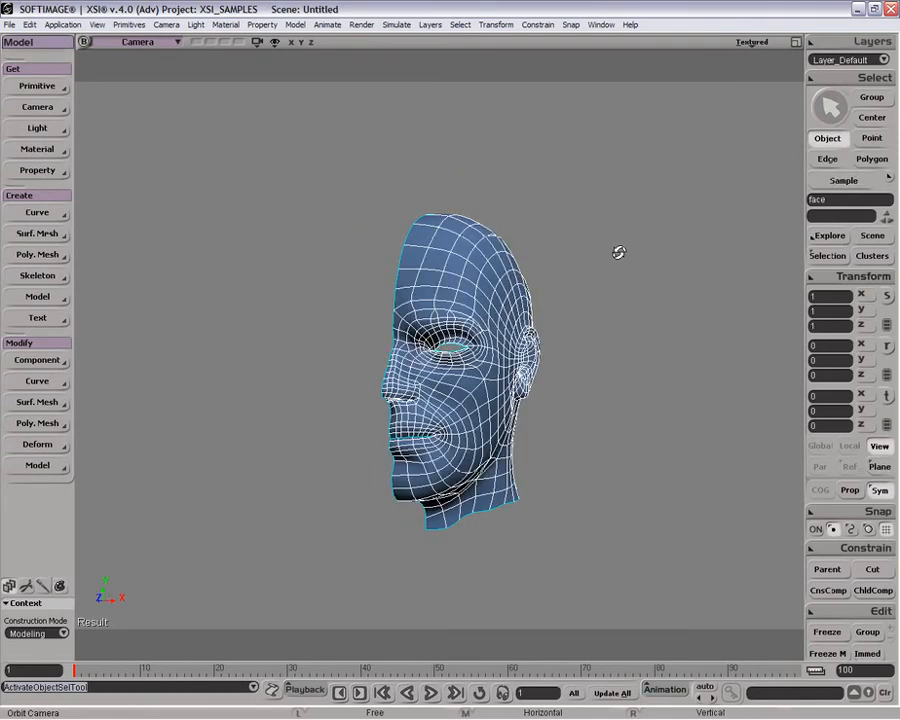
{"action": "mouse_move", "coordinate": [619, 251]}
{"action": "left_mouse_down"}
{"action": "mouse_move", "coordinate": [593, 249]}
{"action": "mouse_move", "coordinate": [581, 193]}
{"action": "mouse_move", "coordinate": [590, 277]}
{"action": "mouse_move", "coordinate": [617, 257]}
{"action": "left_mouse_up"}
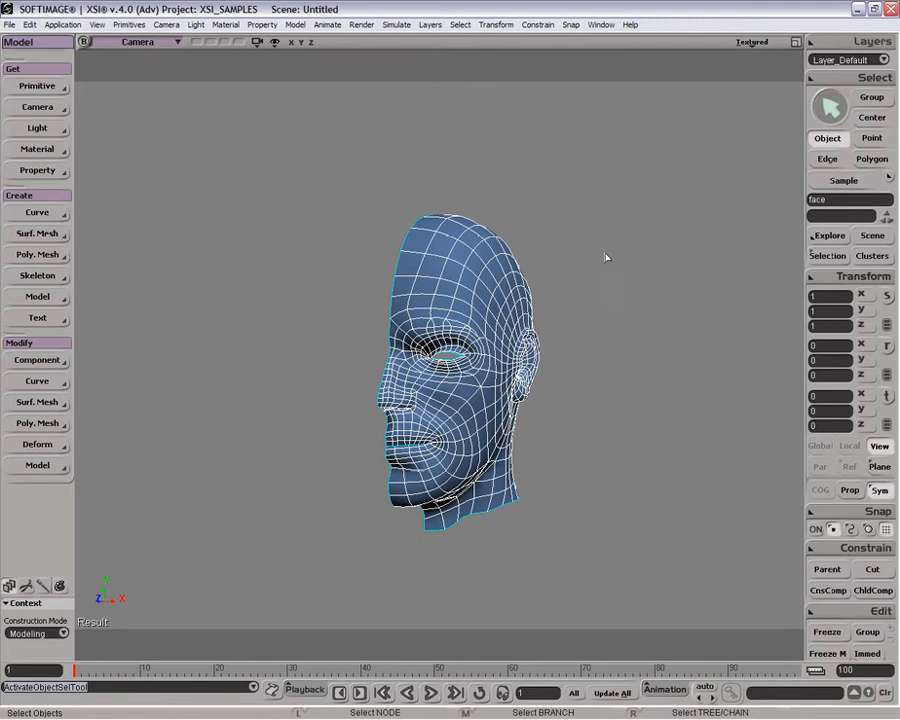
Step: Select the polygons around the brow, eye and nose and symmetrize them across the global X axis with welding
{"action": "middle_click_drag", "start_coordinate": [502, 268], "coordinate": [438, 273]}
{"action": "key", "text": "u"}
{"action": "left_click_drag", "start_coordinate": [248, 330], "coordinate": [420, 406]}
{"action": "key", "text": "o"}
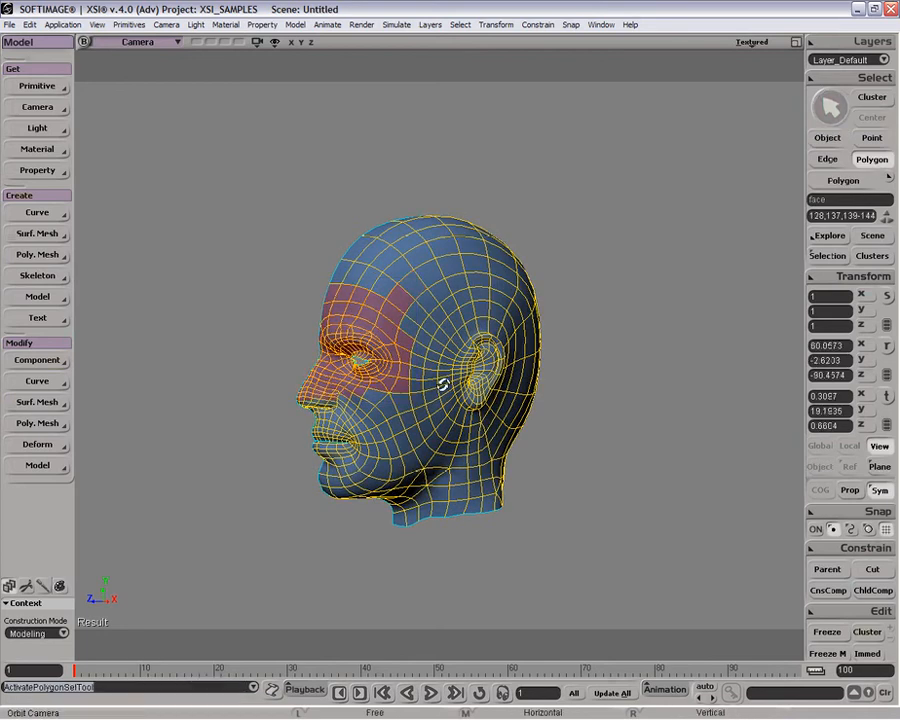
{"action": "middle_click_drag", "start_coordinate": [446, 384], "coordinate": [497, 380]}
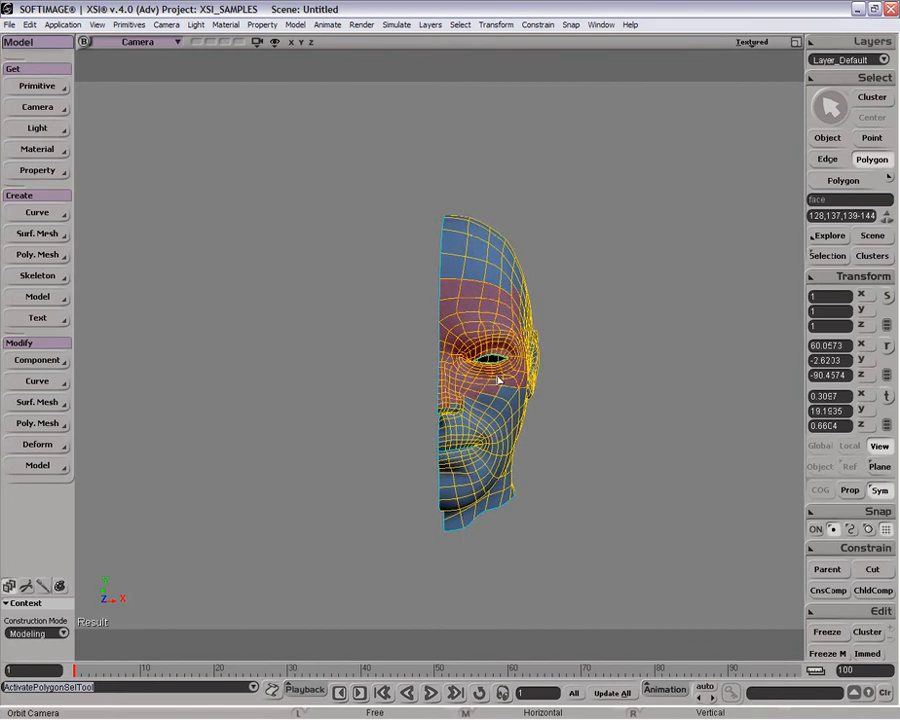
{"action": "right_click", "coordinate": [474, 317]}
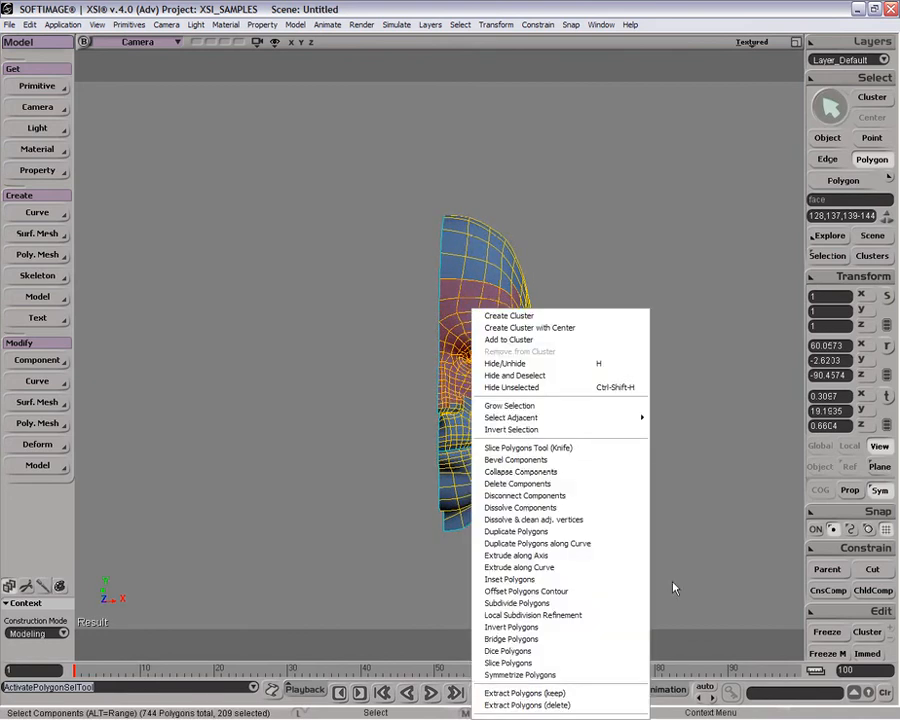
{"action": "left_click", "coordinate": [592, 675]}
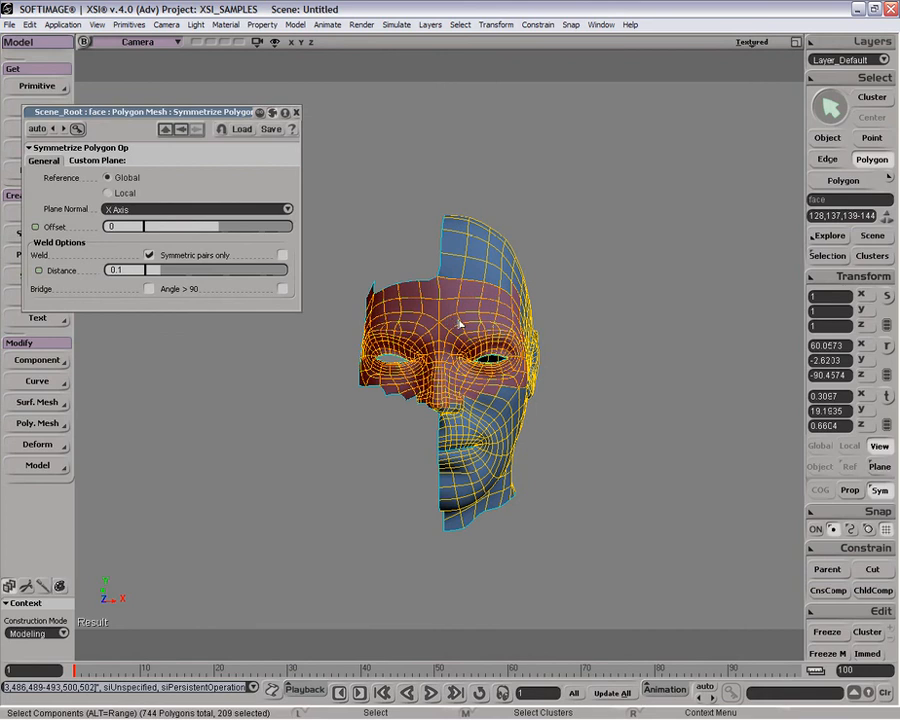
{"action": "key", "text": "o"}
{"action": "left_click_drag", "start_coordinate": [459, 324], "coordinate": [424, 350]}
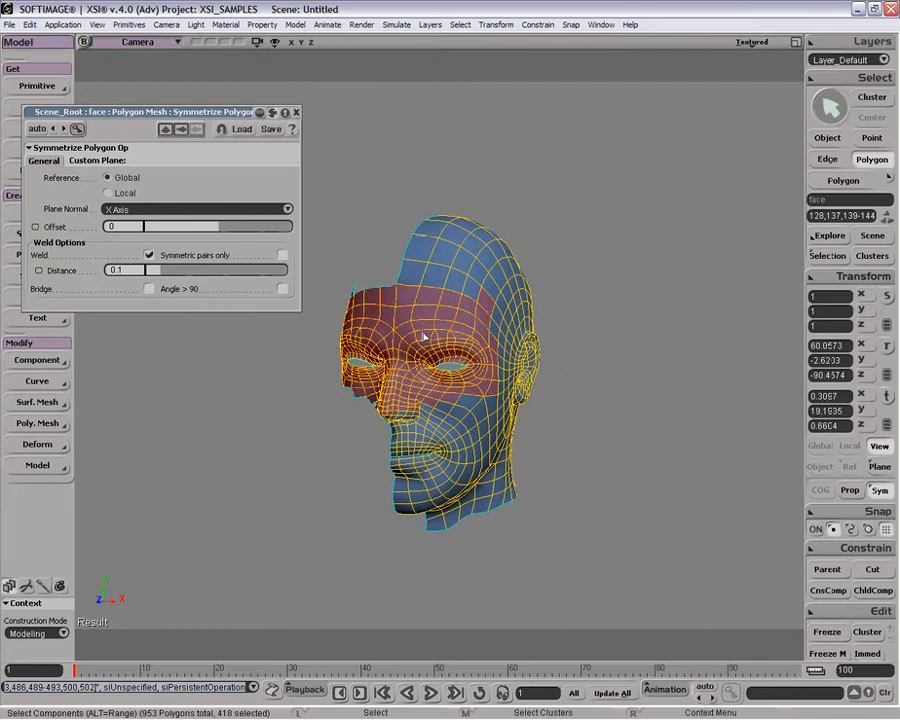
Step: Select a single polygon on the forehead above the eye and translate it slightly along its local axes
{"action": "key", "text": "u"}
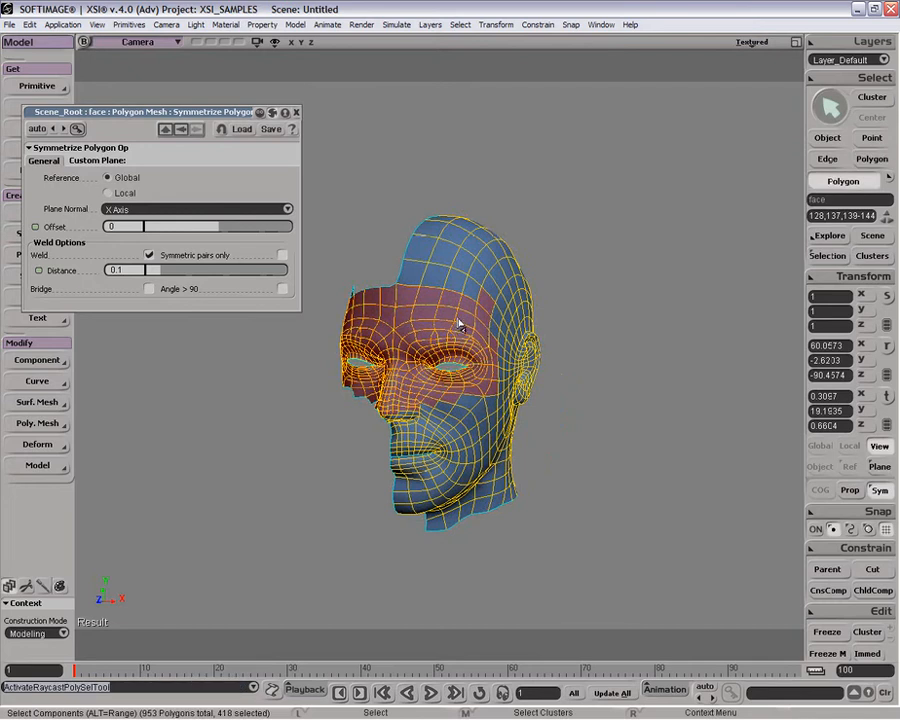
{"action": "left_click", "coordinate": [459, 324]}
{"action": "key", "text": "v"}
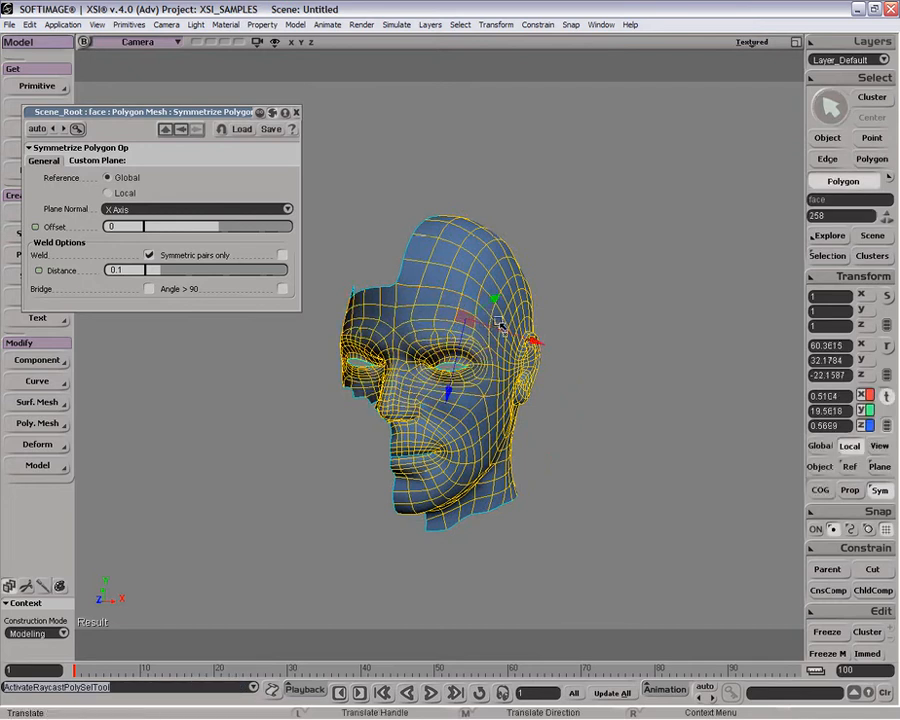
{"action": "left_click_drag", "start_coordinate": [497, 322], "coordinate": [490, 328]}
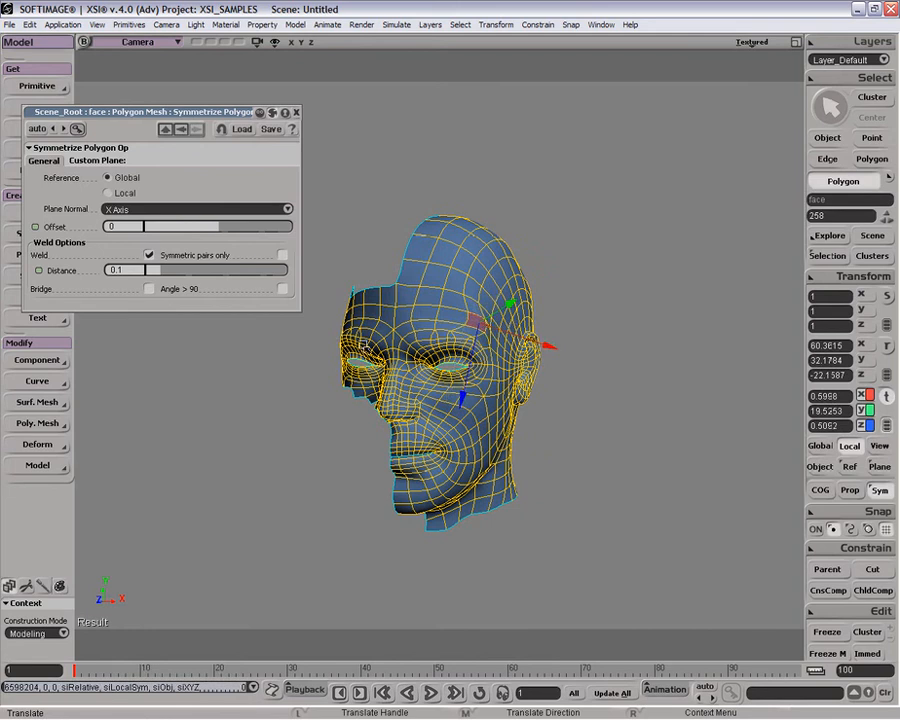
Step: Undo the forehead polygon's move and the polygon symmetrization, closing the operator's properties
{"action": "key", "text": "ctrl+z"}
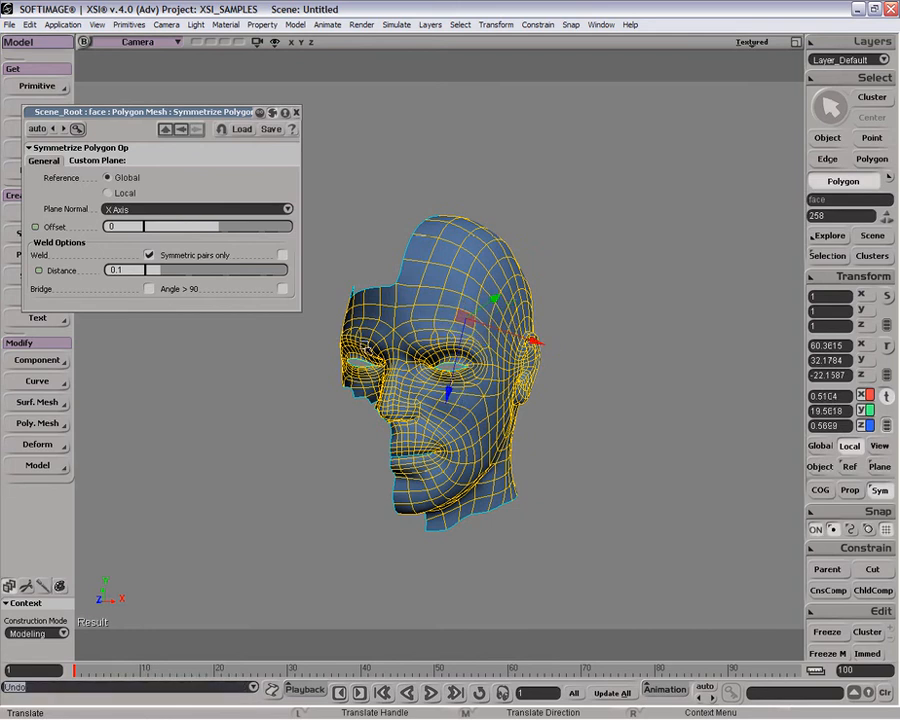
{"action": "left_click", "coordinate": [297, 113]}
{"action": "key", "text": "ctrl+z"}
{"action": "key", "text": "ctrl+z"}
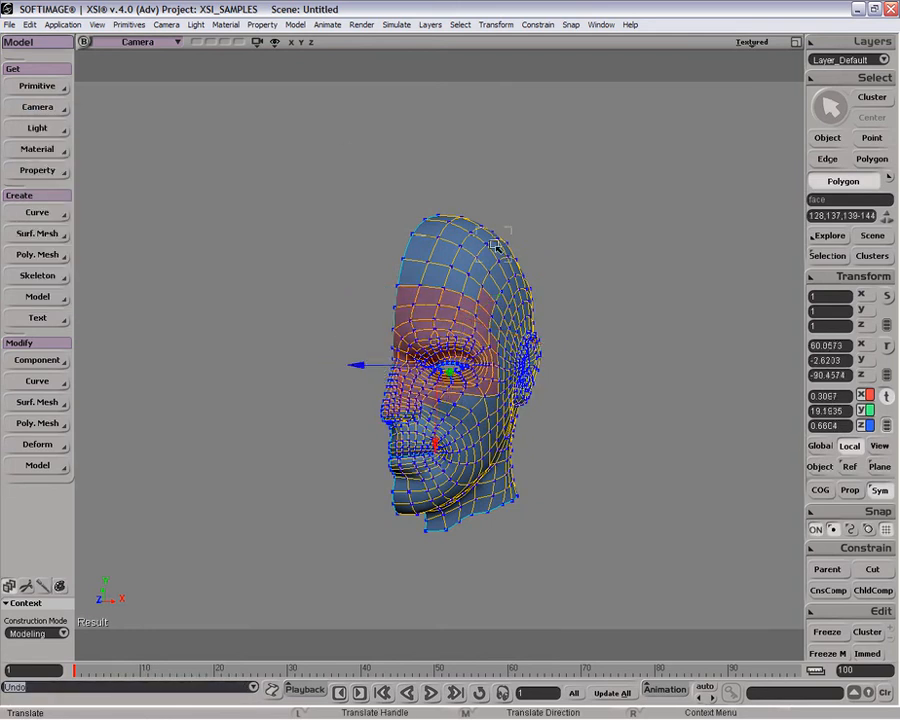
Step: Make a single clone of the half face and mirror the clone by setting its X scale to -1
{"action": "key", "text": "space"}
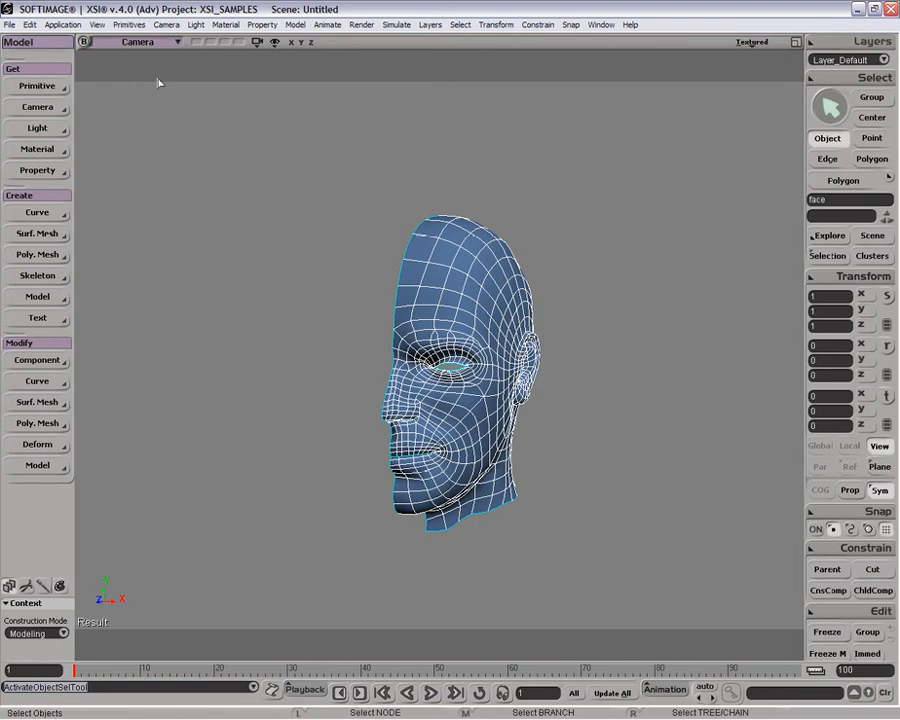
{"action": "key", "text": "o"}
{"action": "middle_click_drag", "start_coordinate": [476, 309], "coordinate": [408, 322]}
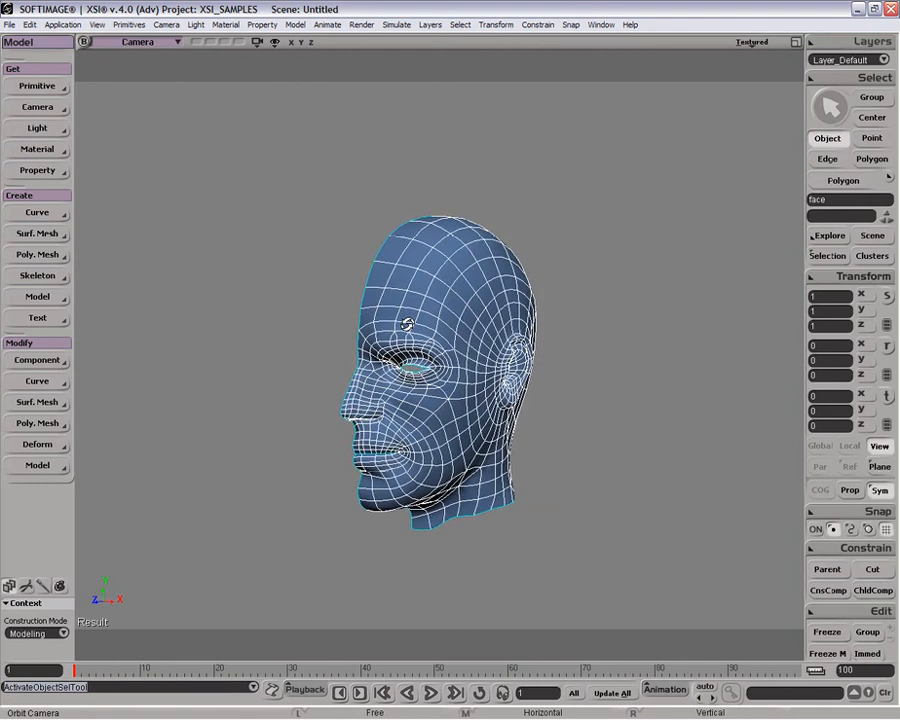
{"action": "left_click", "coordinate": [30, 24]}
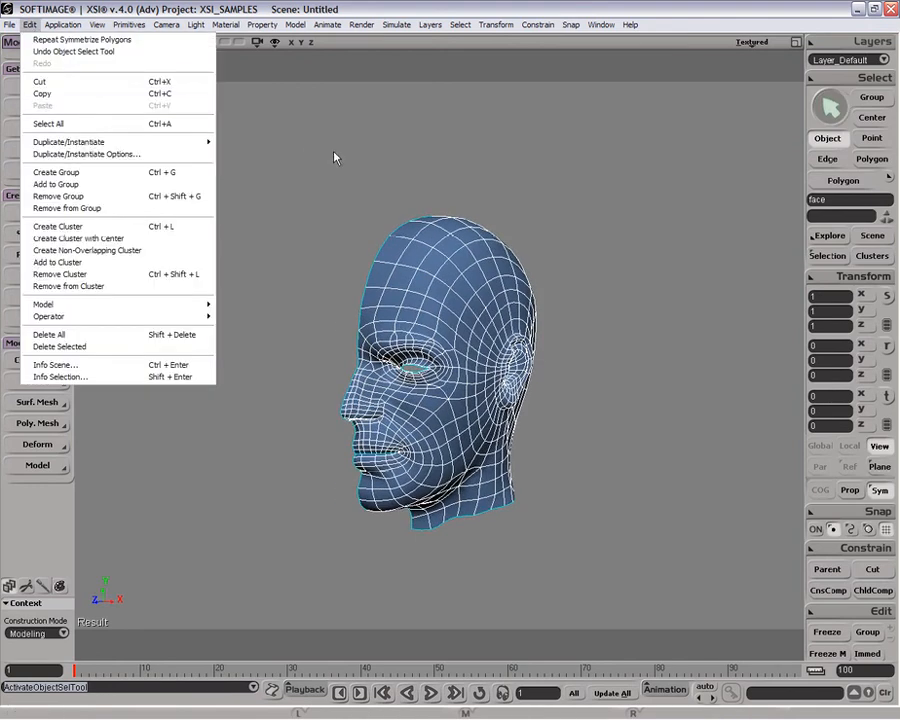
{"action": "mouse_move", "coordinate": [158, 148]}
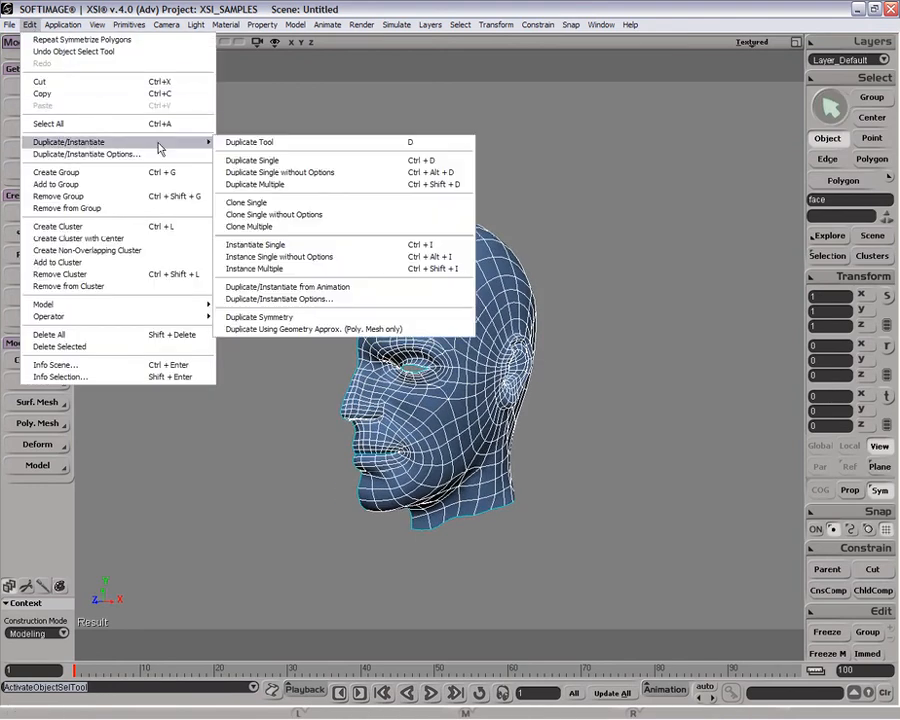
{"action": "left_click", "coordinate": [287, 205]}
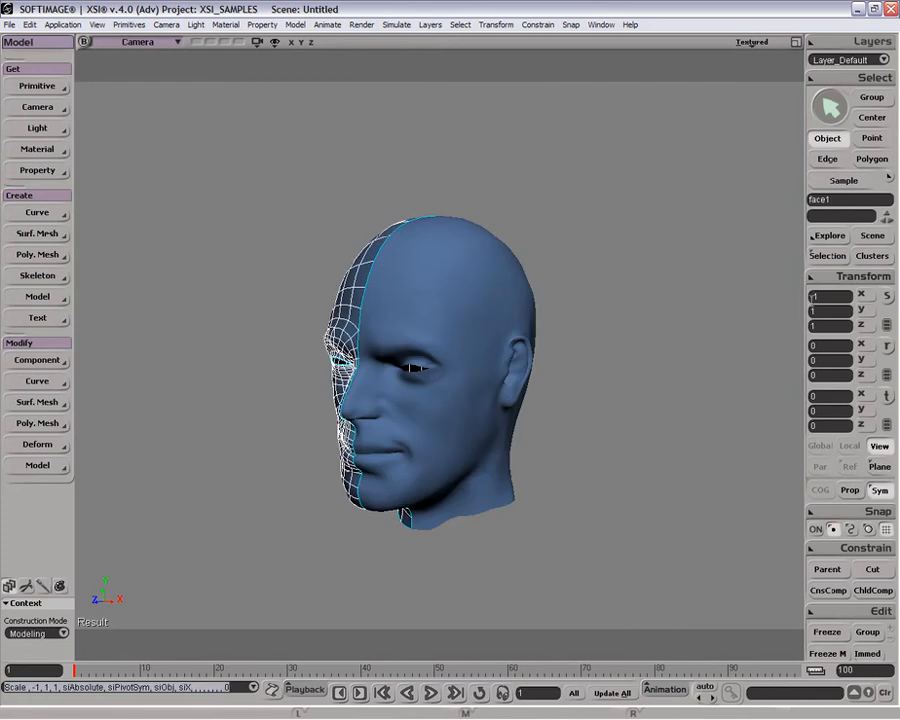
{"action": "left_click", "coordinate": [587, 311]}
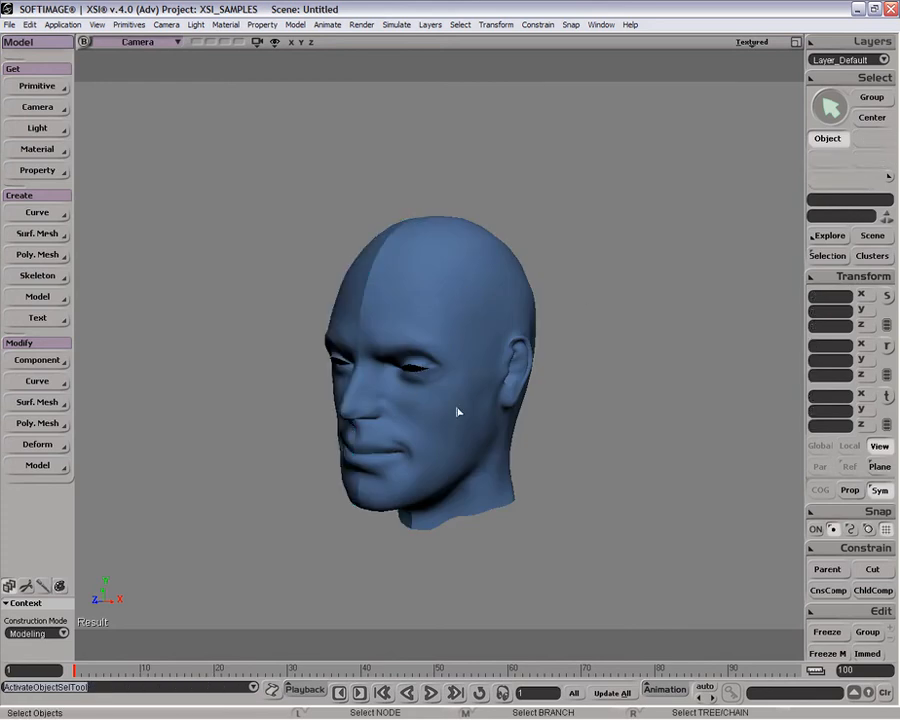
Step: Select a block of four adjacent polygons on the upper side of the forehead on the original face half
{"action": "key", "text": "o"}
{"action": "left_click_drag", "start_coordinate": [400, 402], "coordinate": [461, 472]}
{"action": "key", "text": "p"}
{"action": "key", "text": "space"}
{"action": "left_click", "coordinate": [476, 307]}
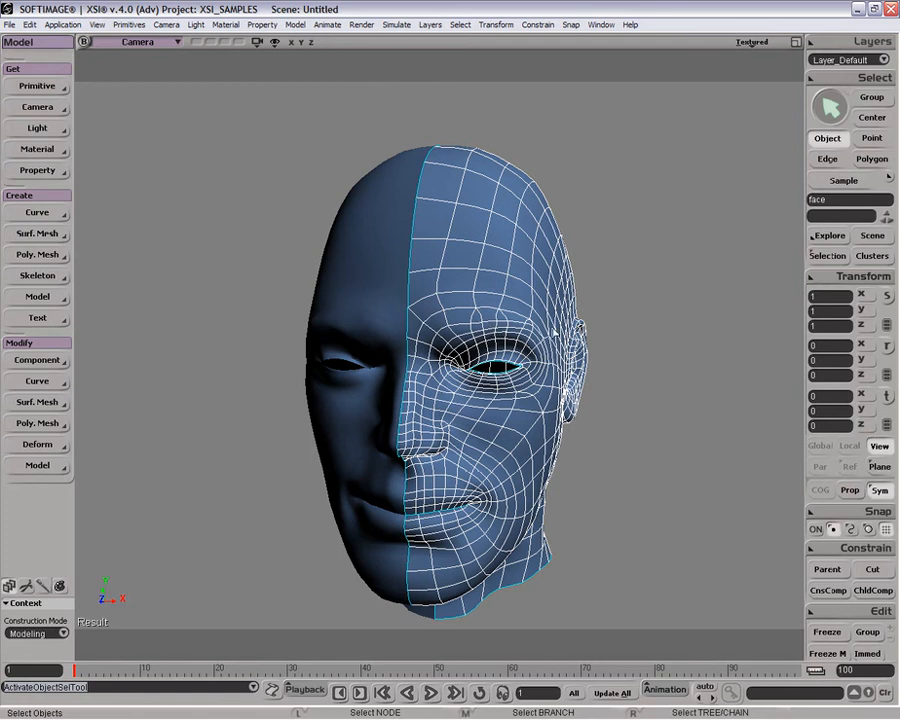
{"action": "key", "text": "o"}
{"action": "left_click_drag", "start_coordinate": [555, 332], "coordinate": [517, 320]}
{"action": "key", "text": "u"}
{"action": "left_click_drag", "start_coordinate": [437, 271], "coordinate": [456, 288]}
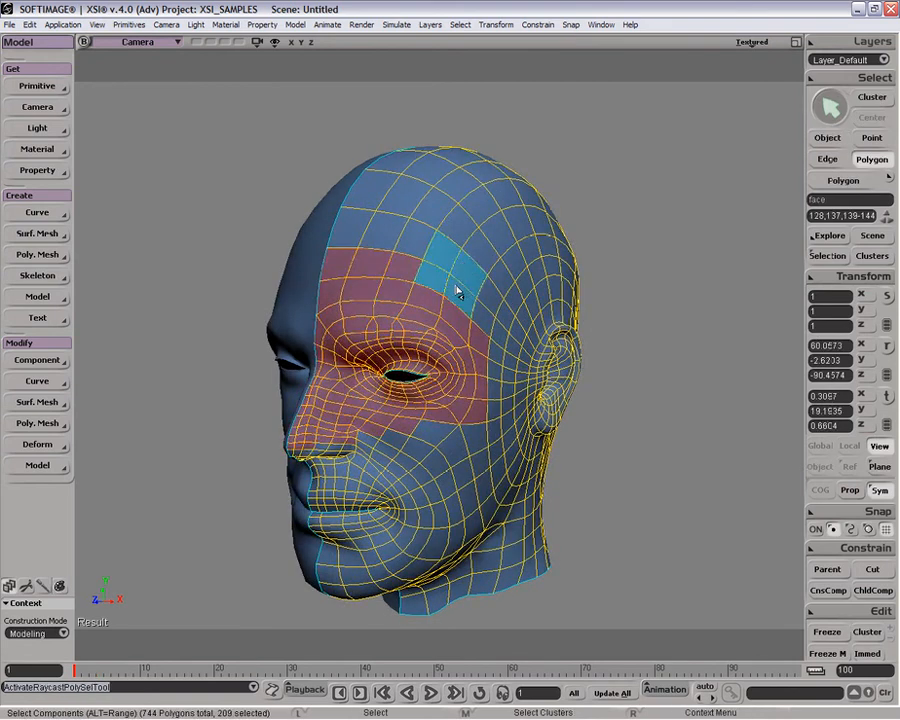
{"action": "left_click", "coordinate": [456, 290]}
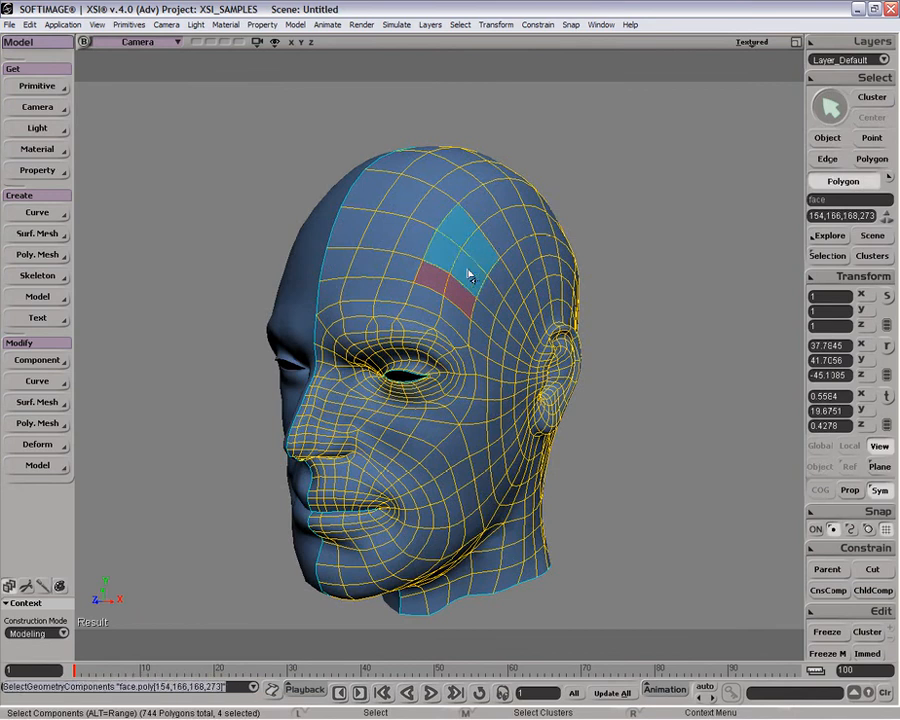
{"action": "left_click", "coordinate": [468, 276]}
Step: Try subdividing the four selected forehead polygons, then undo the subdivision
{"action": "key", "text": "shift+d"}
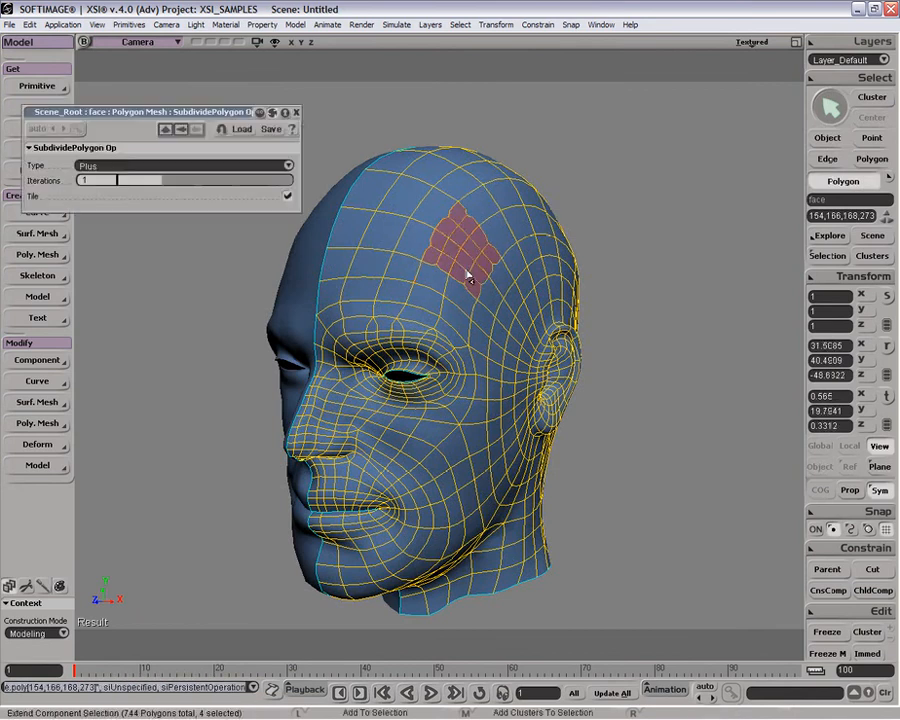
{"action": "left_click", "coordinate": [296, 112]}
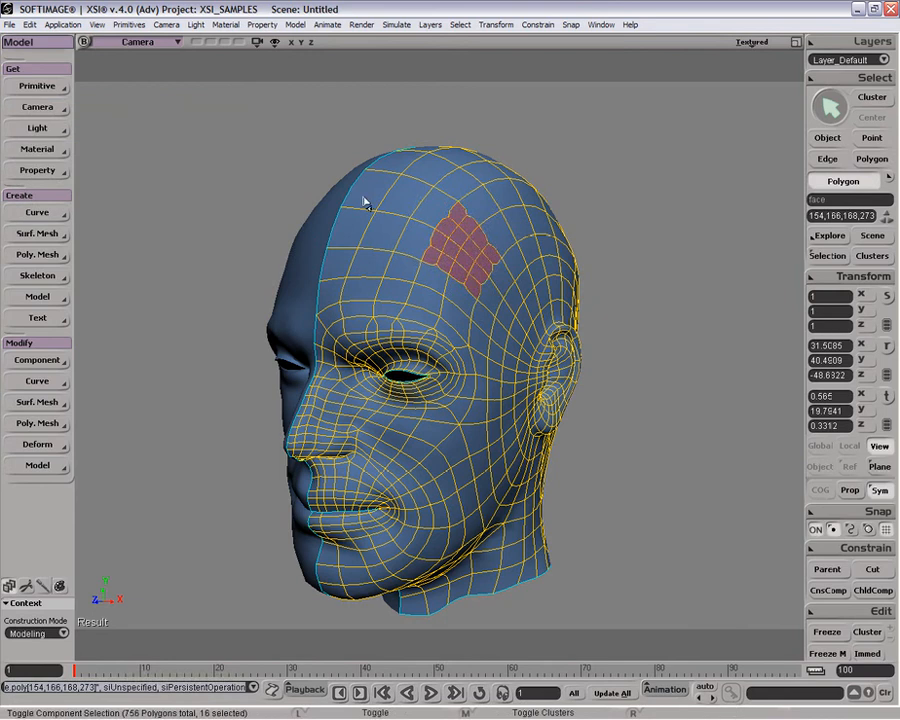
{"action": "key", "text": "ctrl+z"}
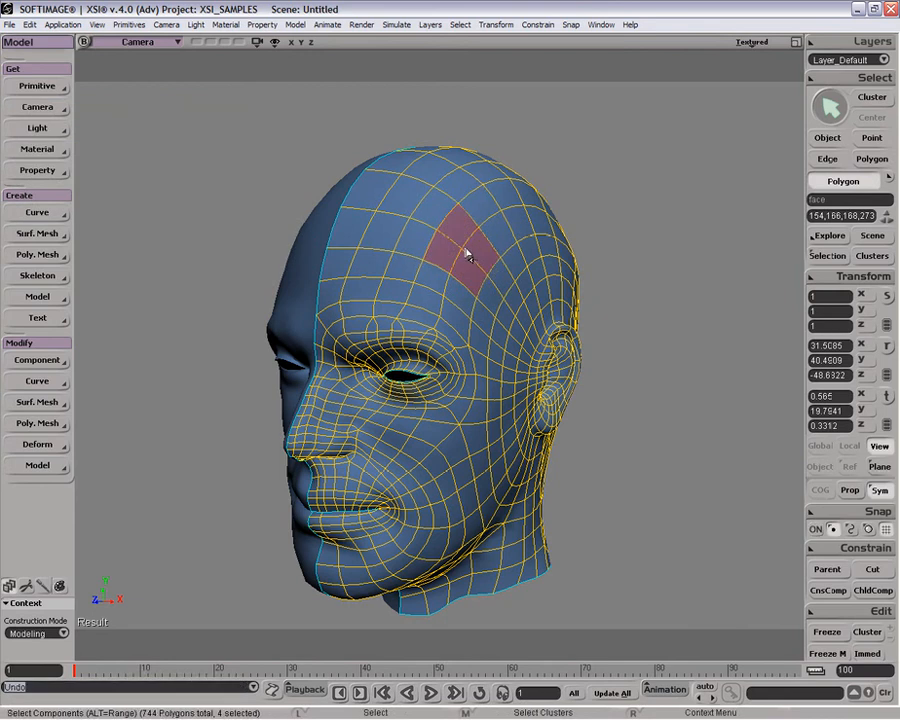
Step: Subdivide the four edges meeting inside the forehead patch with 2 connected subdivisions, then scale up the small inner polygons
{"action": "key", "text": "e"}
{"action": "key", "text": "ctrl+d"}
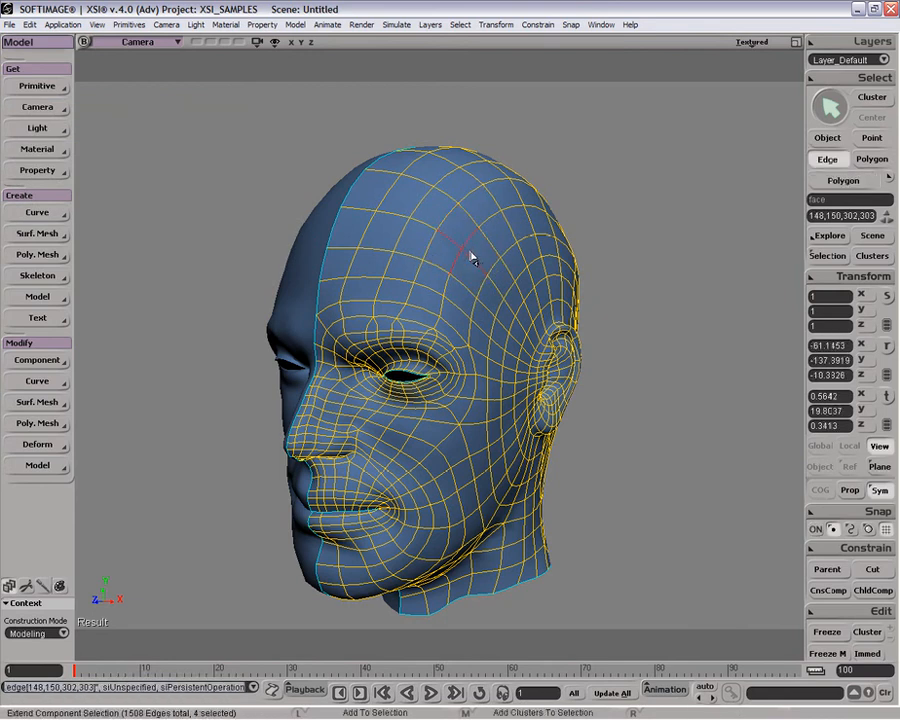
{"action": "key", "text": "y"}
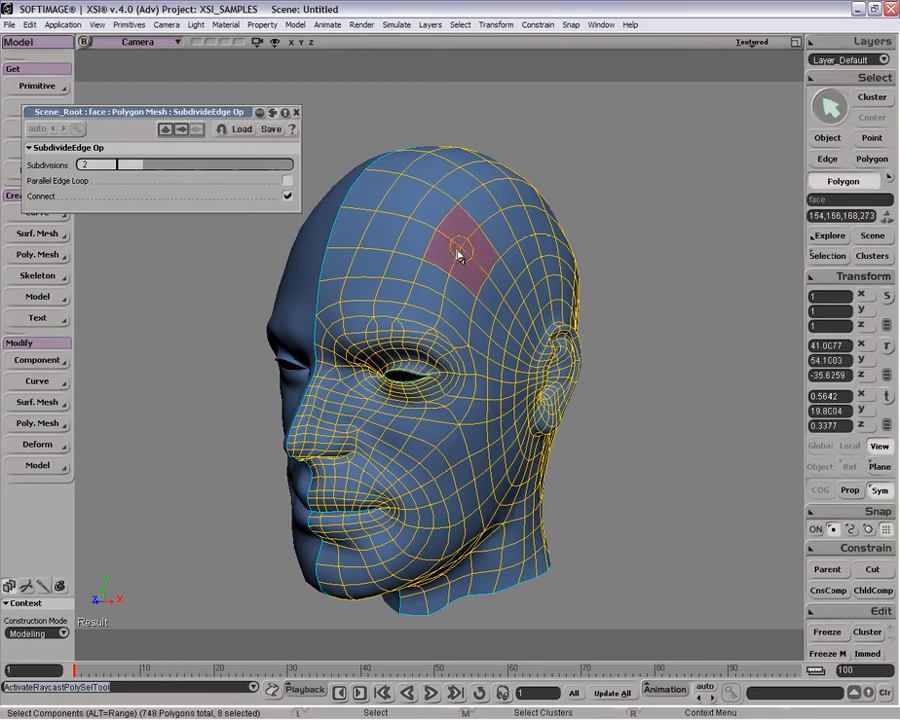
{"action": "key", "text": "x"}
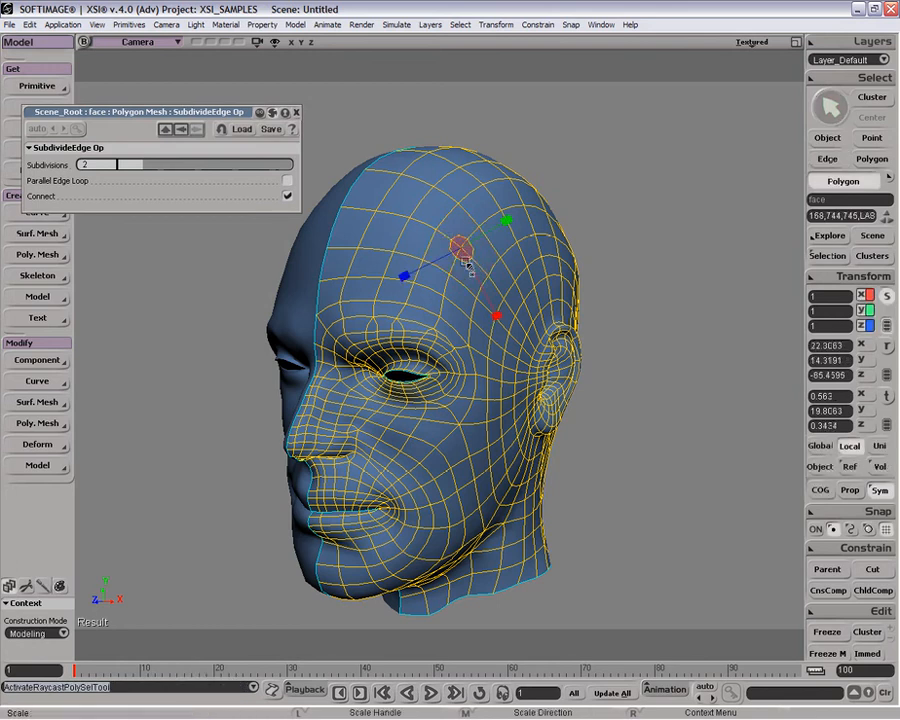
{"action": "left_click_drag", "start_coordinate": [257, 370], "coordinate": [191, 401]}
Step: Select the mirrored clone to examine its mesh, then reselect the original face half
{"action": "key", "text": "space"}
{"action": "left_click", "coordinate": [305, 279]}
{"action": "key", "text": "o"}
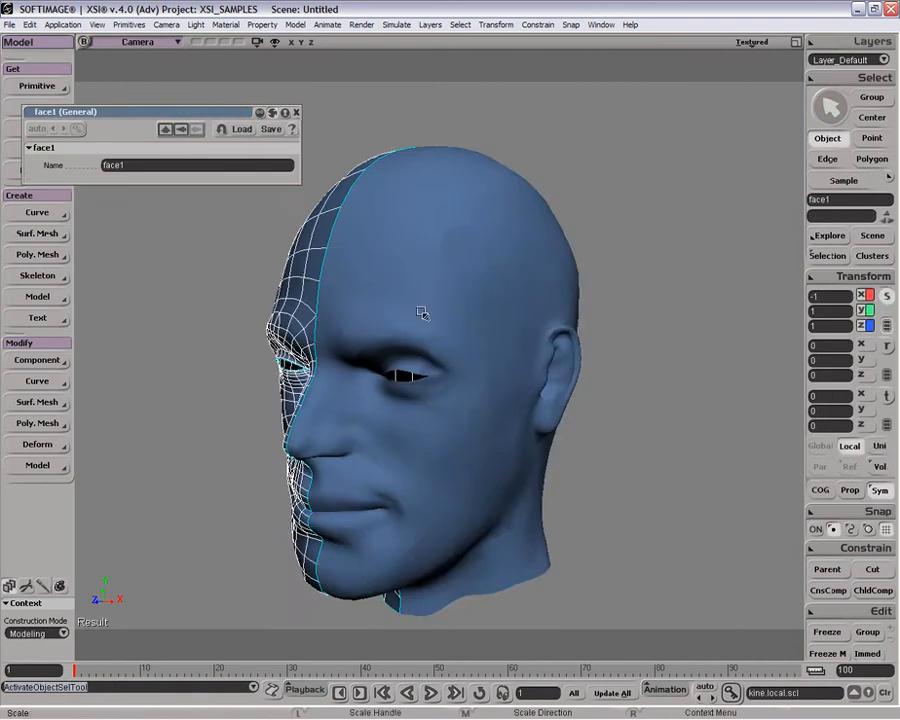
{"action": "mouse_move", "coordinate": [422, 311]}
{"action": "left_mouse_down"}
{"action": "mouse_move", "coordinate": [438, 392]}
{"action": "mouse_move", "coordinate": [426, 326]}
{"action": "left_mouse_up"}
{"action": "key", "text": "space"}
{"action": "left_click", "coordinate": [526, 311]}
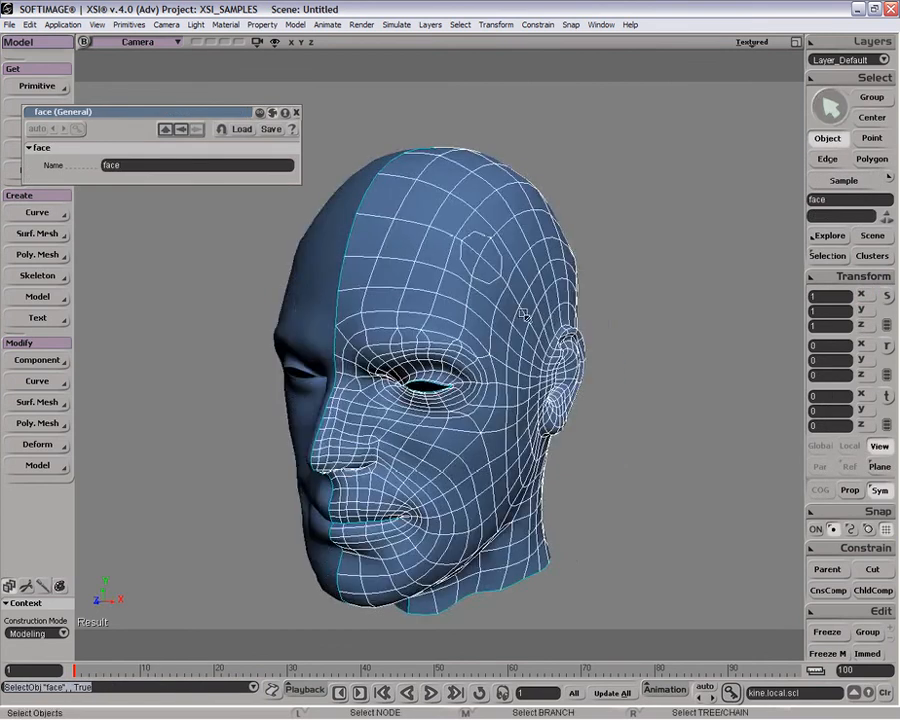
Step: Select the four polygons forming the octagonal patch on the original half's forehead
{"action": "key", "text": "o"}
{"action": "mouse_move", "coordinate": [526, 311]}
{"action": "left_mouse_down"}
{"action": "mouse_move", "coordinate": [549, 302]}
{"action": "mouse_move", "coordinate": [528, 300]}
{"action": "left_mouse_up"}
{"action": "key", "text": "x"}
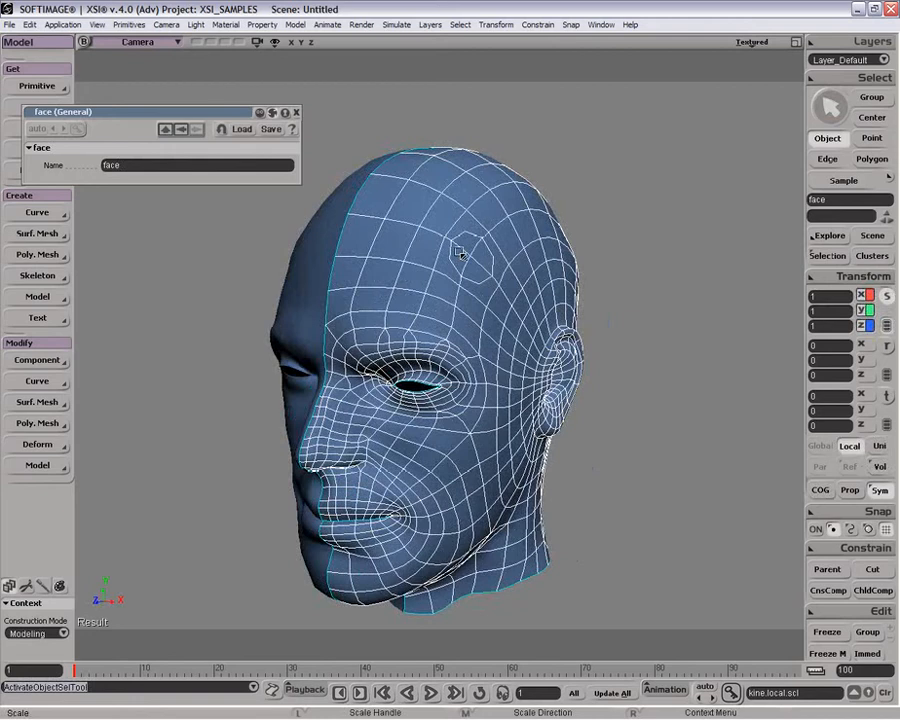
{"action": "key", "text": "u"}
{"action": "left_click", "coordinate": [467, 262]}
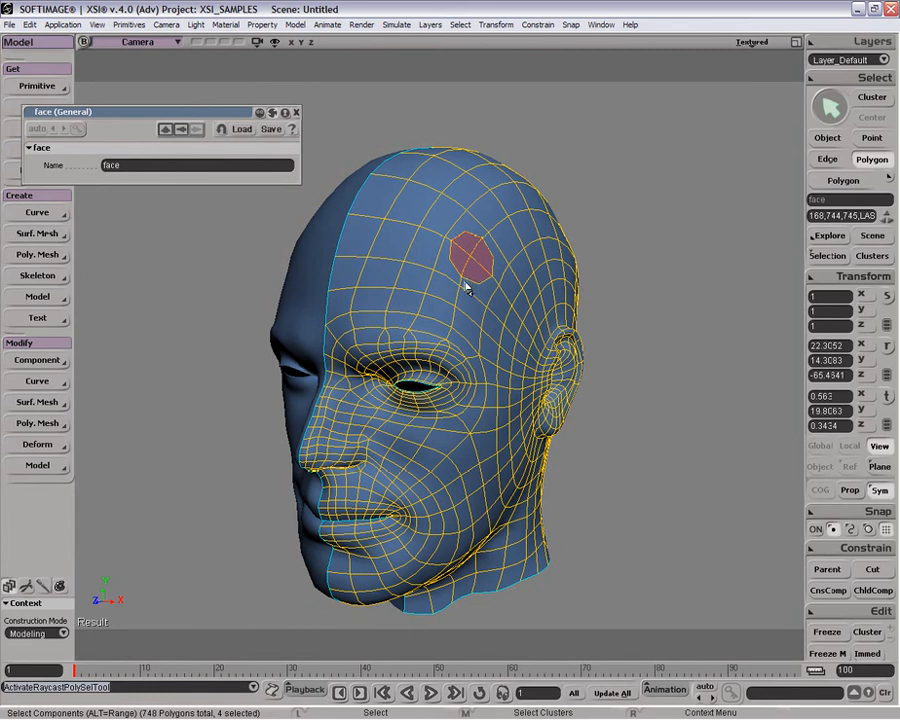
Step: Select the crvlist curve in the scene explorer and unhide it, then collapse the explorer window
{"action": "key", "text": "8"}
{"action": "left_click", "coordinate": [496, 430]}
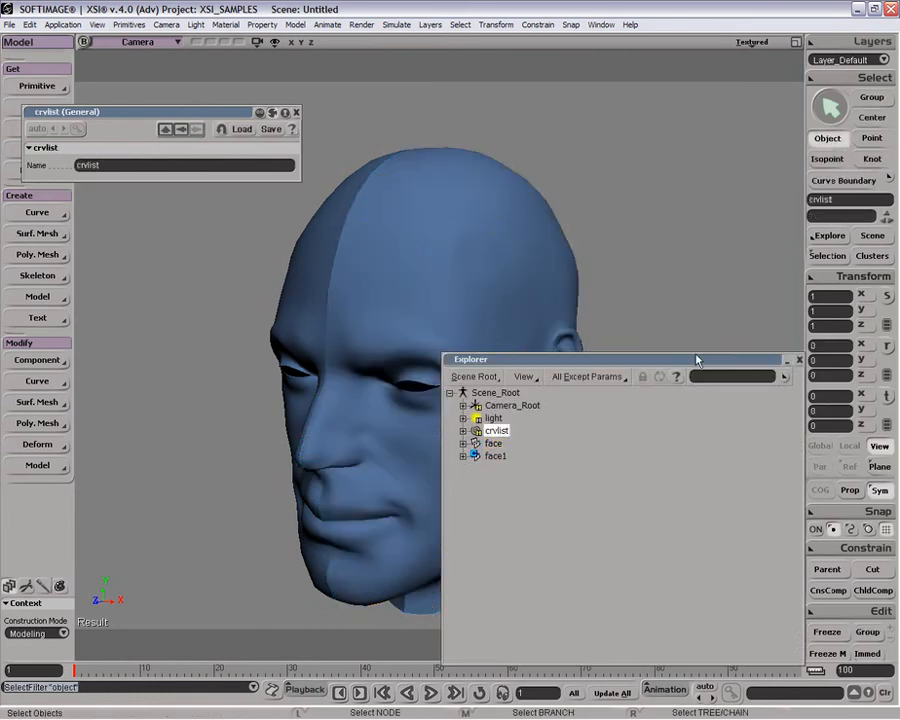
{"action": "double_click", "coordinate": [697, 357]}
{"action": "key", "text": "space"}
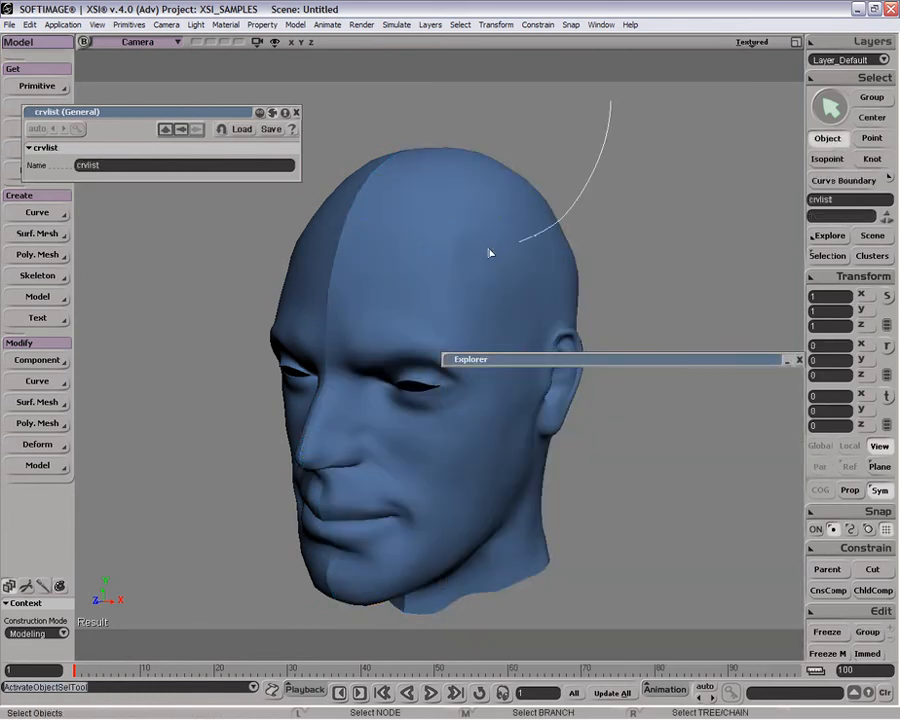
Step: Extrude the four polygons of the face's octagonal forehead patch along an axis with a length of 1
{"action": "left_click", "coordinate": [490, 254]}
{"action": "key", "text": "u"}
{"action": "left_click", "coordinate": [476, 263]}
{"action": "right_click", "coordinate": [476, 263]}
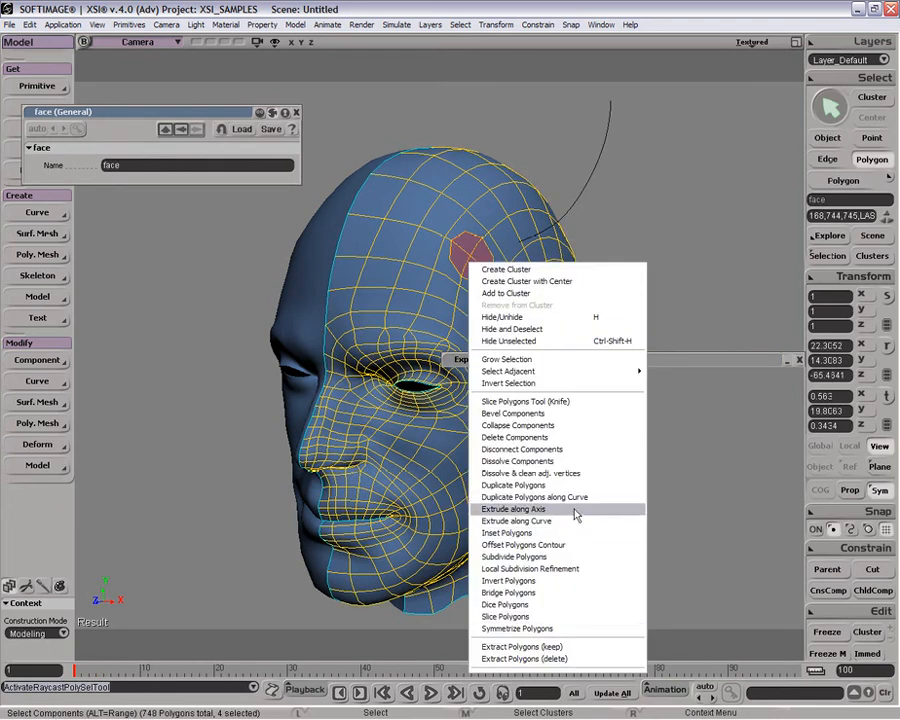
{"action": "left_click", "coordinate": [515, 509]}
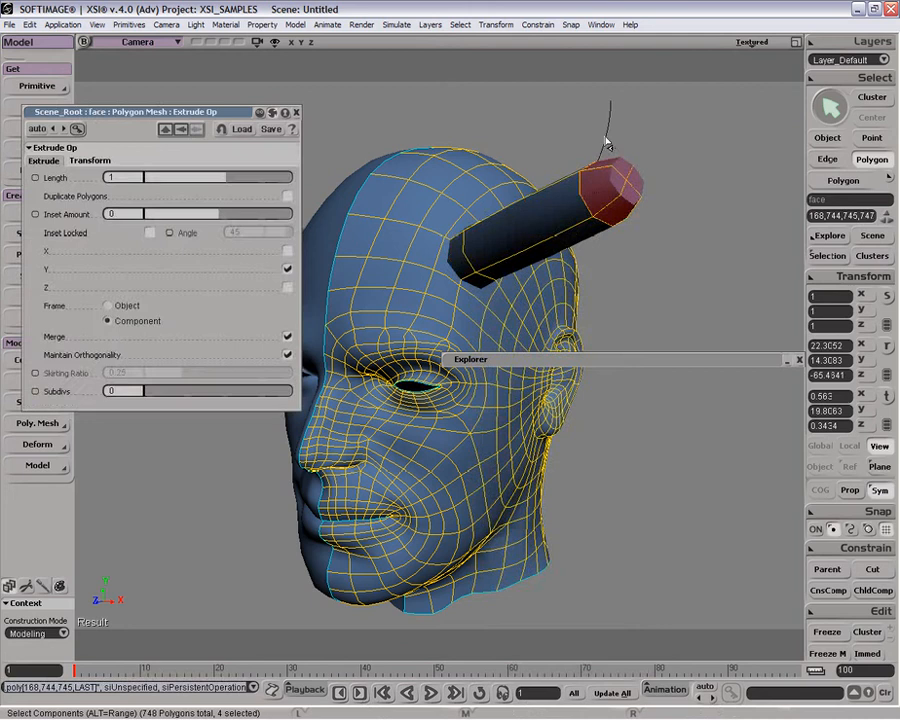
Step: Undo the axis extrusion of the forehead patch and extrude its four polygons along the crvlist curve instead
{"action": "left_click", "coordinate": [296, 112]}
{"action": "key", "text": "ctrl+z"}
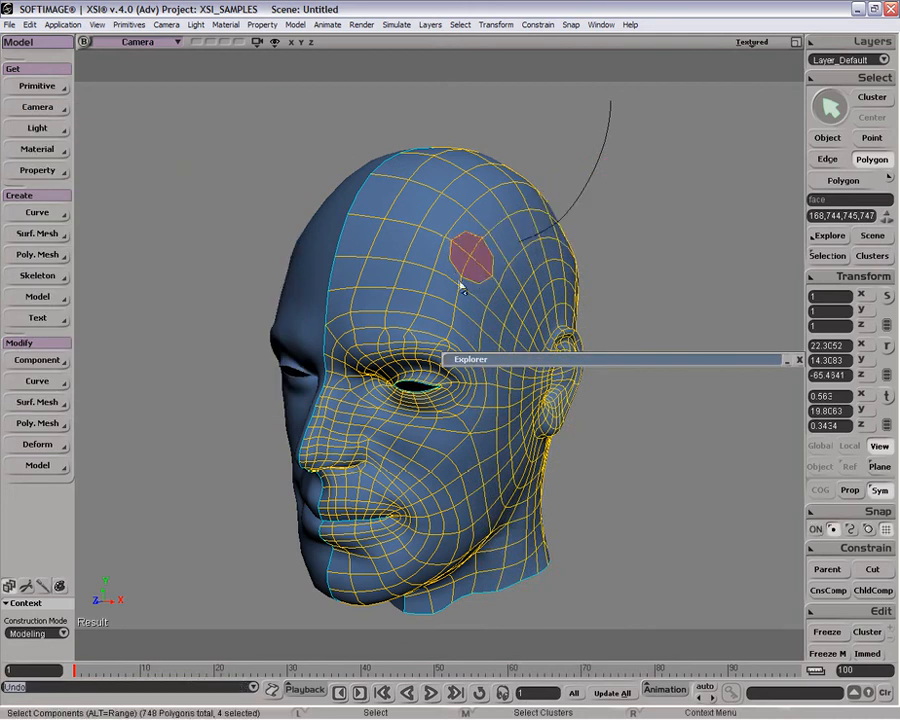
{"action": "right_click", "coordinate": [480, 262]}
{"action": "left_click", "coordinate": [520, 516]}
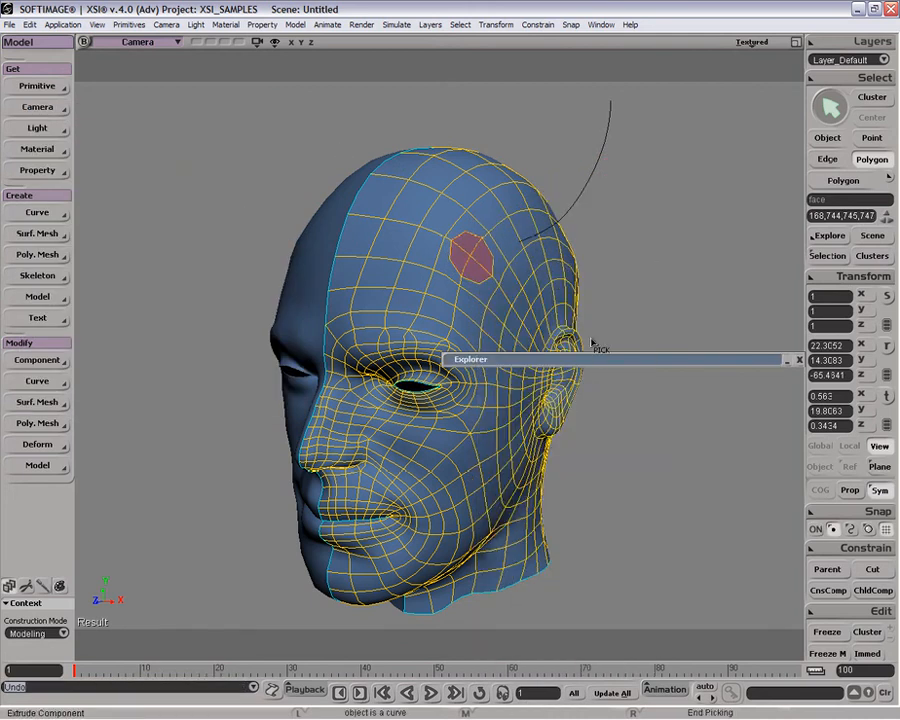
{"action": "left_click", "coordinate": [609, 207]}
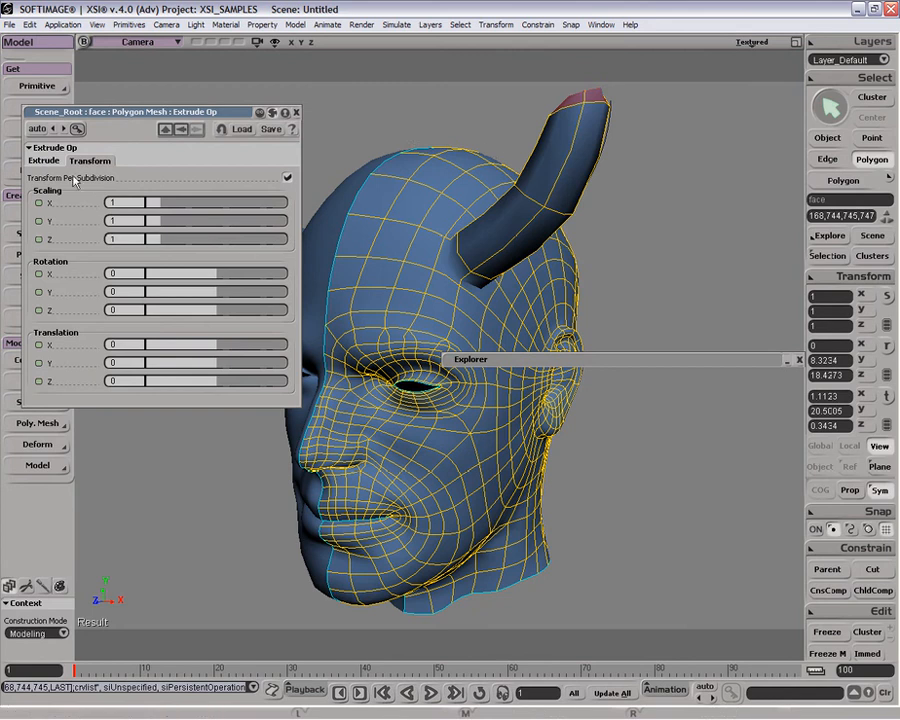
Step: Taper the curve extrusion into a horn with X scaling 0.498 and Z scaling 0.647, using 2 subdivisions
{"action": "left_click_drag", "start_coordinate": [143, 202], "coordinate": [155, 249]}
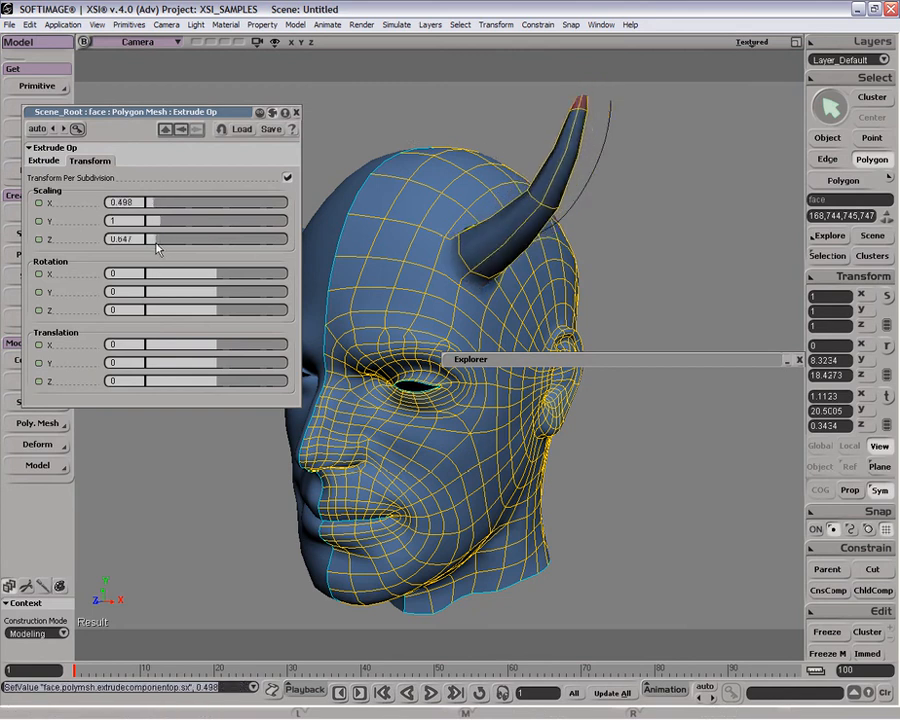
{"action": "left_click", "coordinate": [44, 160]}
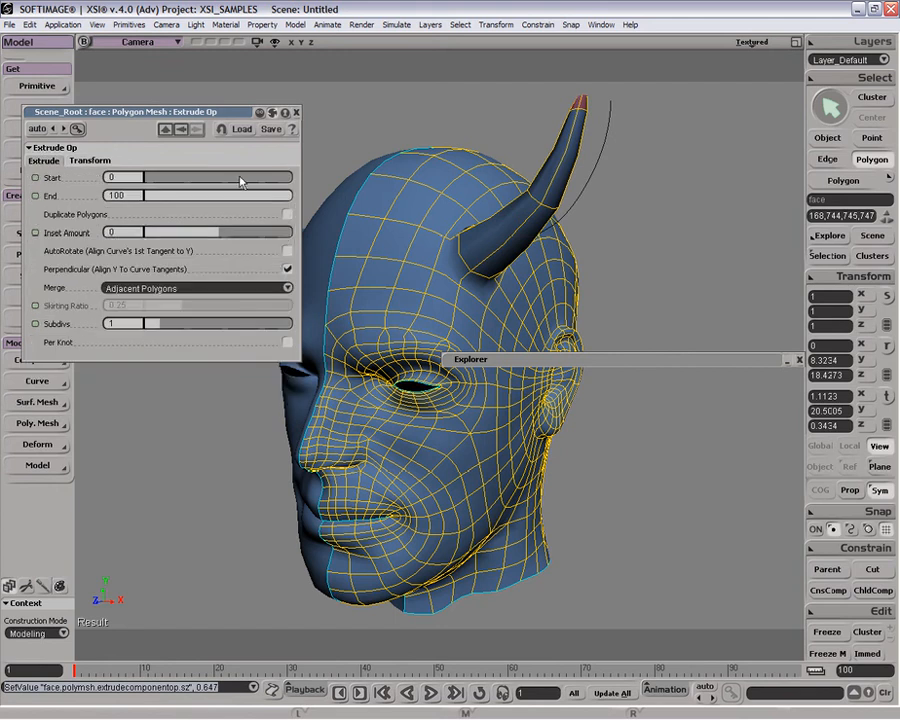
{"action": "left_click_drag", "start_coordinate": [155, 328], "coordinate": [174, 328]}
{"action": "double_click", "coordinate": [191, 111]}
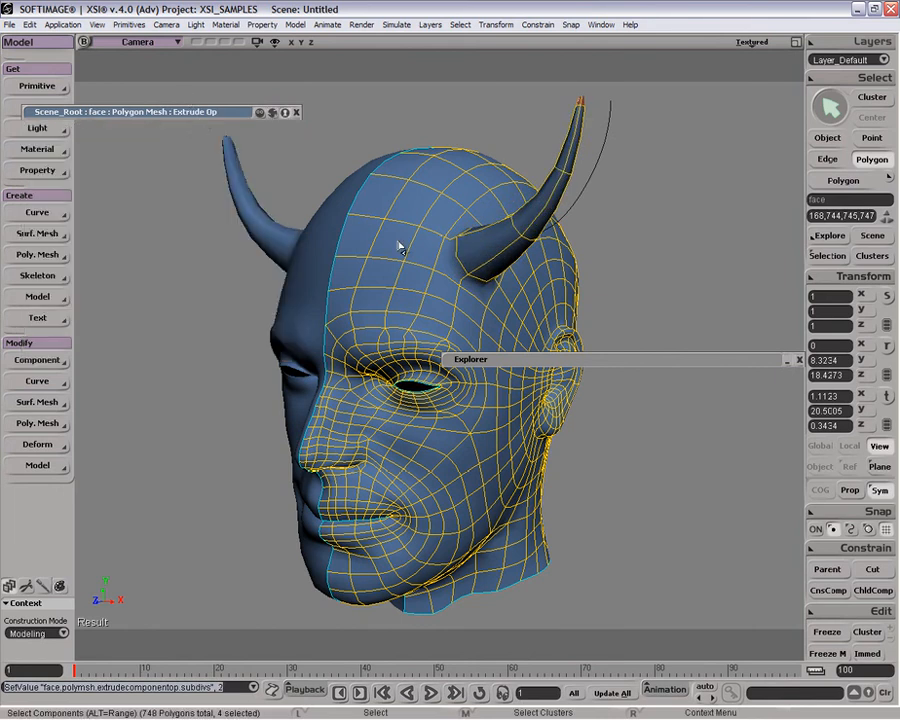
Step: Reshape the horn by moving the crvlist curve's points outward and bending its tip inward toward the head
{"action": "key", "text": "o"}
{"action": "left_click_drag", "start_coordinate": [514, 98], "coordinate": [596, 140]}
{"action": "key", "text": "space"}
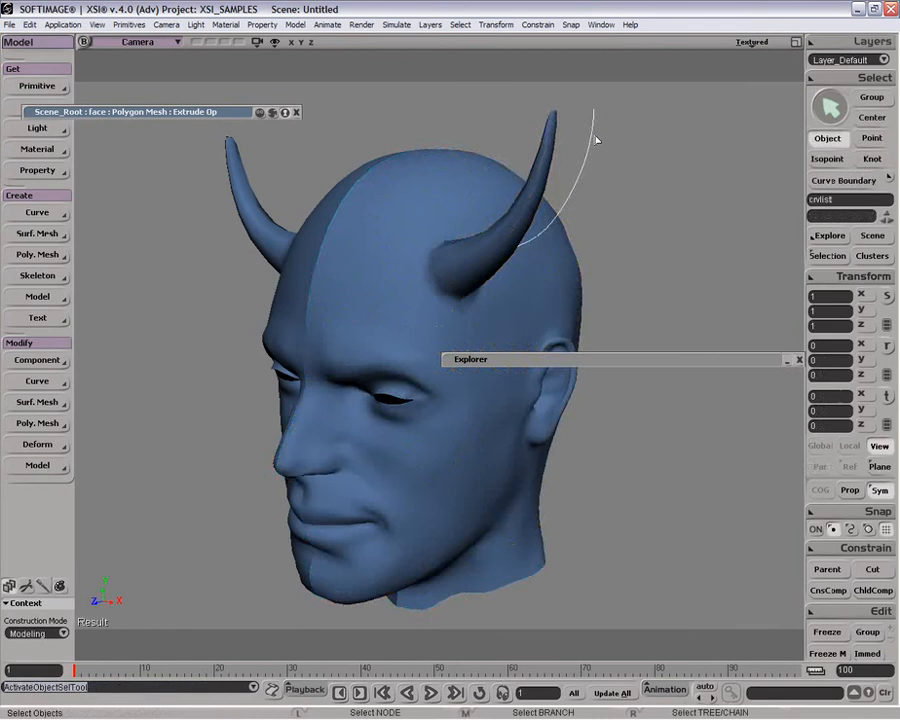
{"action": "key", "text": "c"}
{"action": "key", "text": "c"}
{"action": "key", "text": "v"}
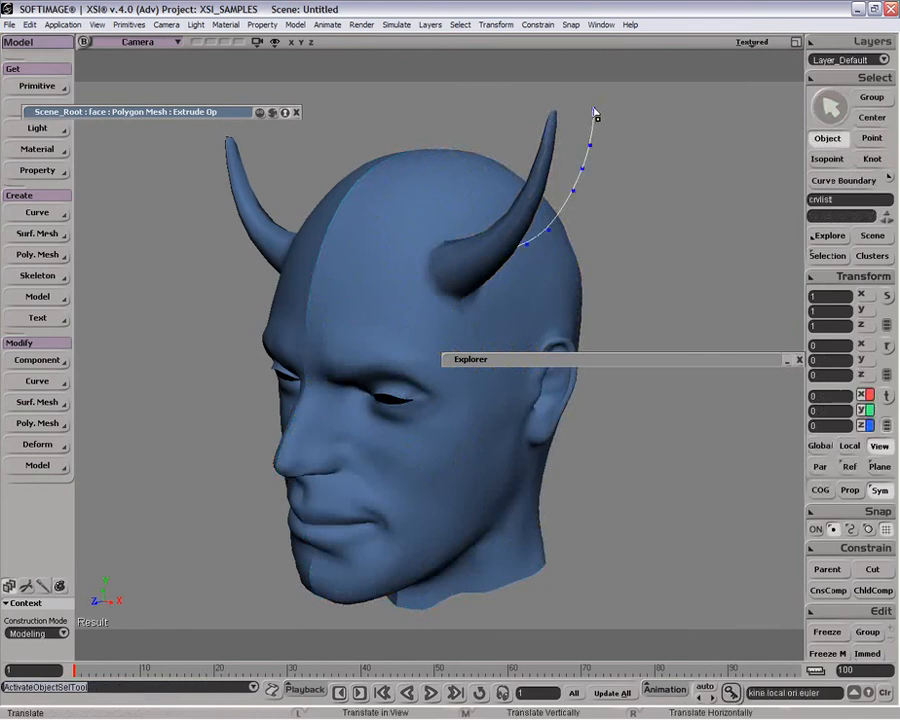
{"action": "mouse_move", "coordinate": [594, 110]}
{"action": "left_mouse_down"}
{"action": "mouse_move", "coordinate": [550, 122]}
{"action": "mouse_move", "coordinate": [612, 140]}
{"action": "mouse_move", "coordinate": [603, 101]}
{"action": "left_mouse_up"}
{"action": "left_click_drag", "start_coordinate": [553, 120], "coordinate": [568, 101]}
{"action": "left_click_drag", "start_coordinate": [582, 168], "coordinate": [555, 237]}
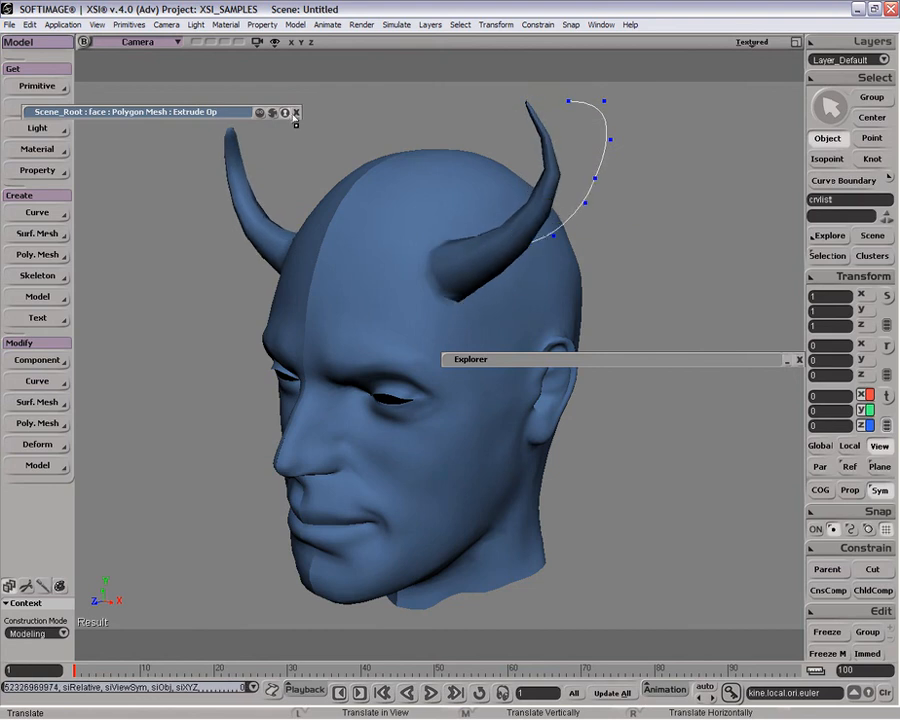
Step: Merge the original face half and its mirrored clone into one polygon mesh with a tolerance of 0.0429
{"action": "key", "text": "o"}
{"action": "left_click_drag", "start_coordinate": [466, 204], "coordinate": [522, 231]}
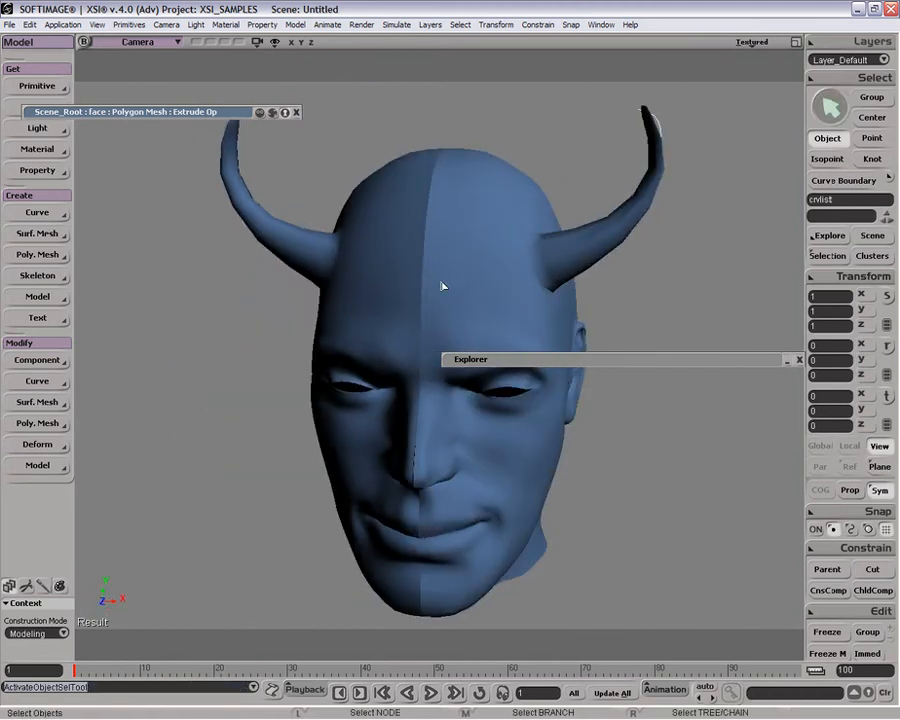
{"action": "left_click", "coordinate": [450, 233]}
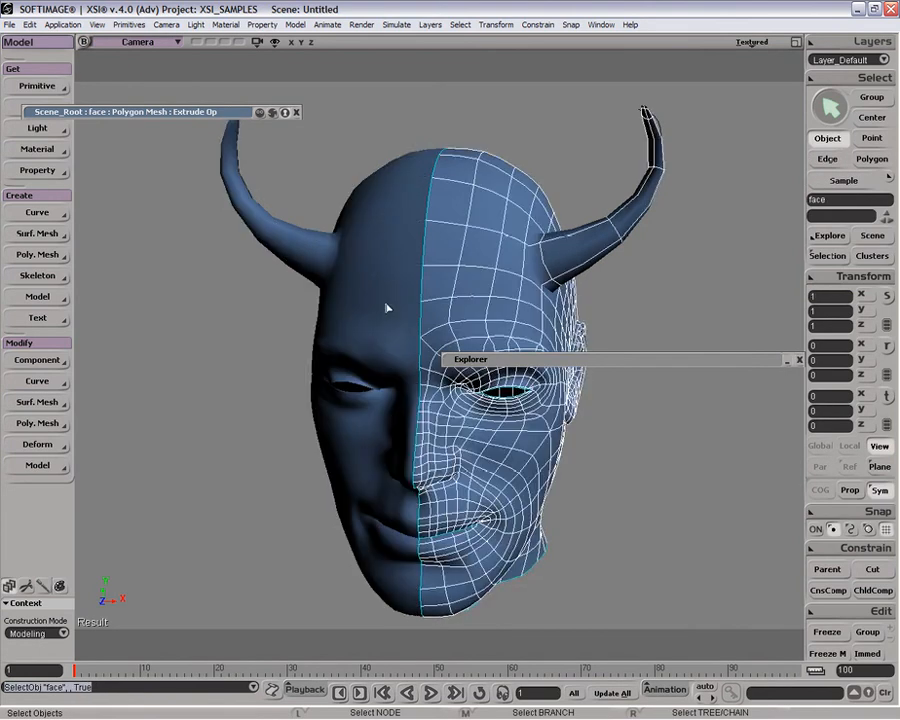
{"action": "left_click", "coordinate": [386, 296], "text": "shift"}
{"action": "left_click", "coordinate": [40, 255]}
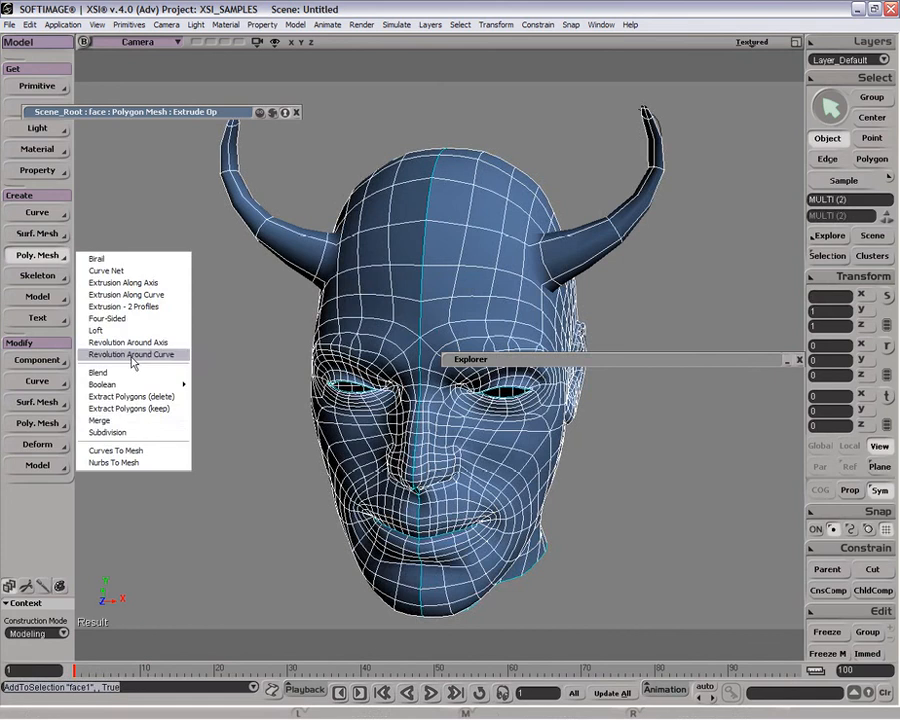
{"action": "left_click", "coordinate": [143, 428]}
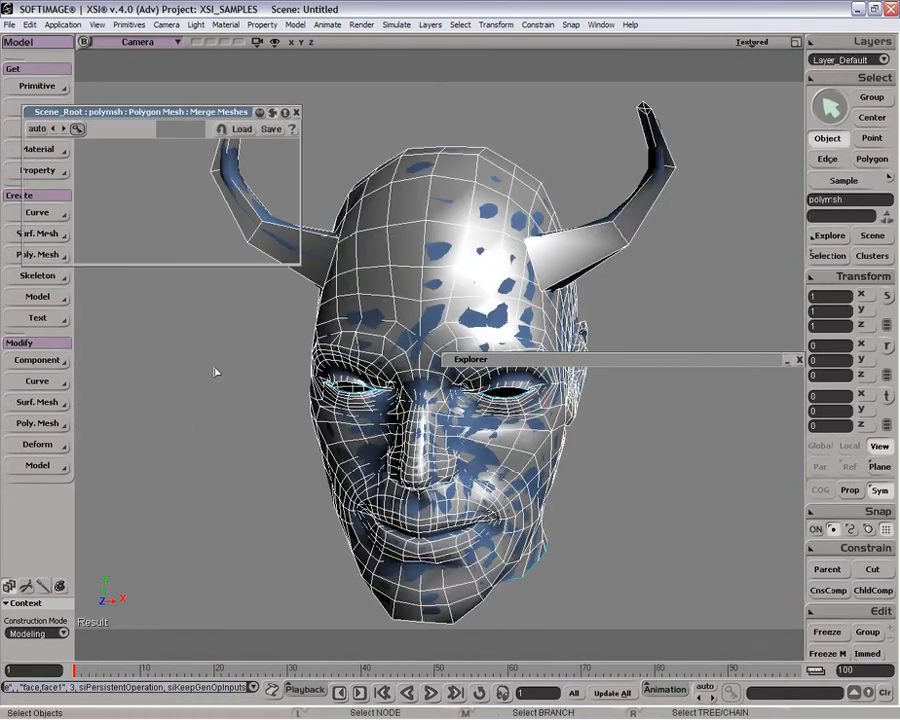
{"action": "left_click_drag", "start_coordinate": [151, 201], "coordinate": [155, 201]}
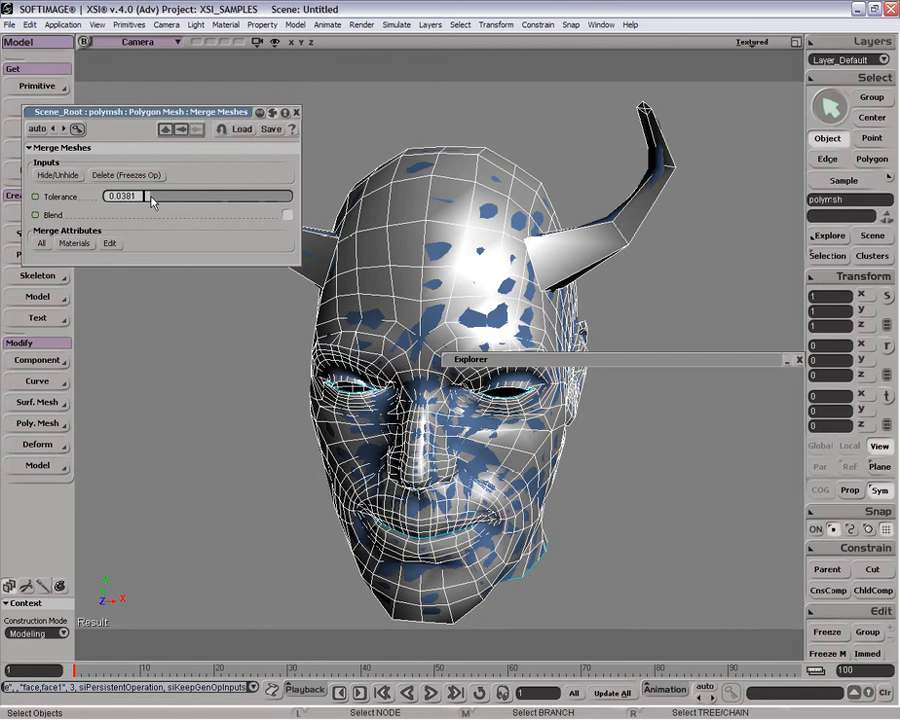
{"action": "left_click_drag", "start_coordinate": [152, 198], "coordinate": [152, 198]}
Step: Move the merged head beside the original to X 2.6572 and raise its subdivision level by one
{"action": "key", "text": "v"}
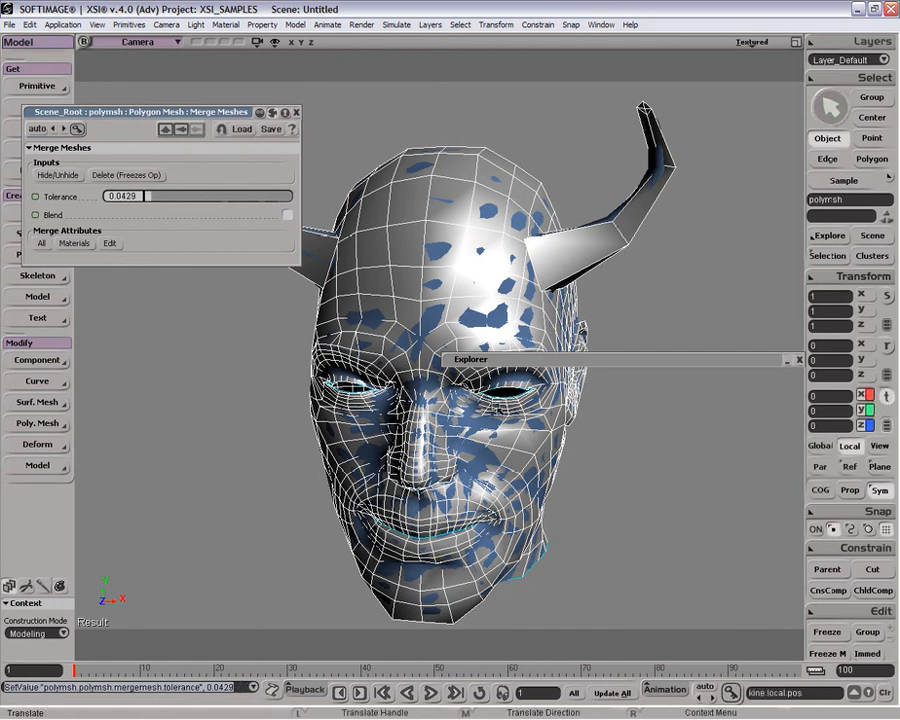
{"action": "middle_click_drag", "start_coordinate": [468, 416], "coordinate": [713, 424]}
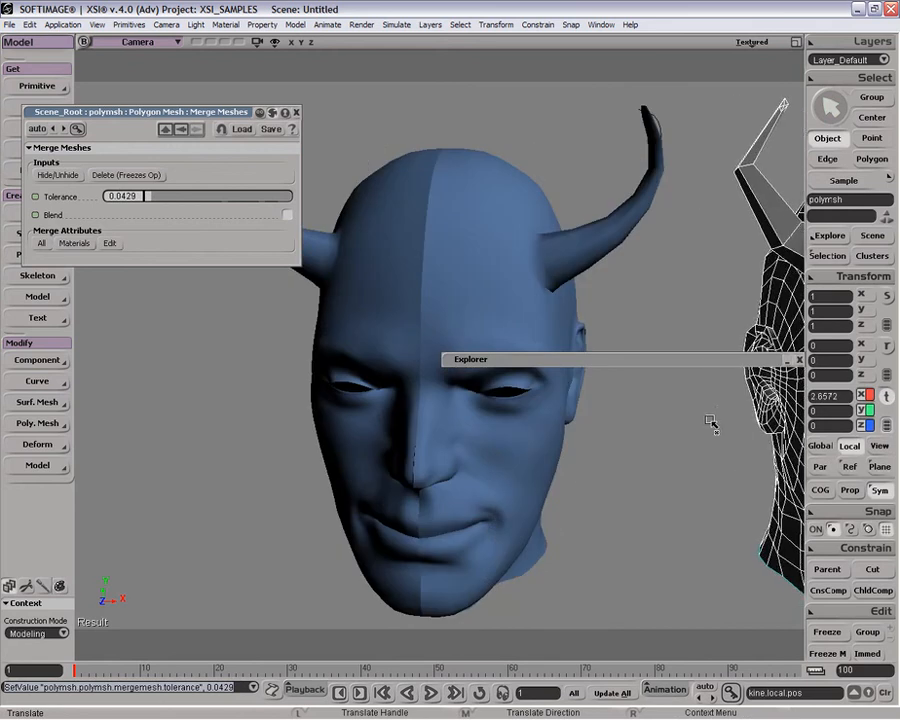
{"action": "key", "text": "z"}
{"action": "left_click_drag", "start_coordinate": [555, 540], "coordinate": [480, 312]}
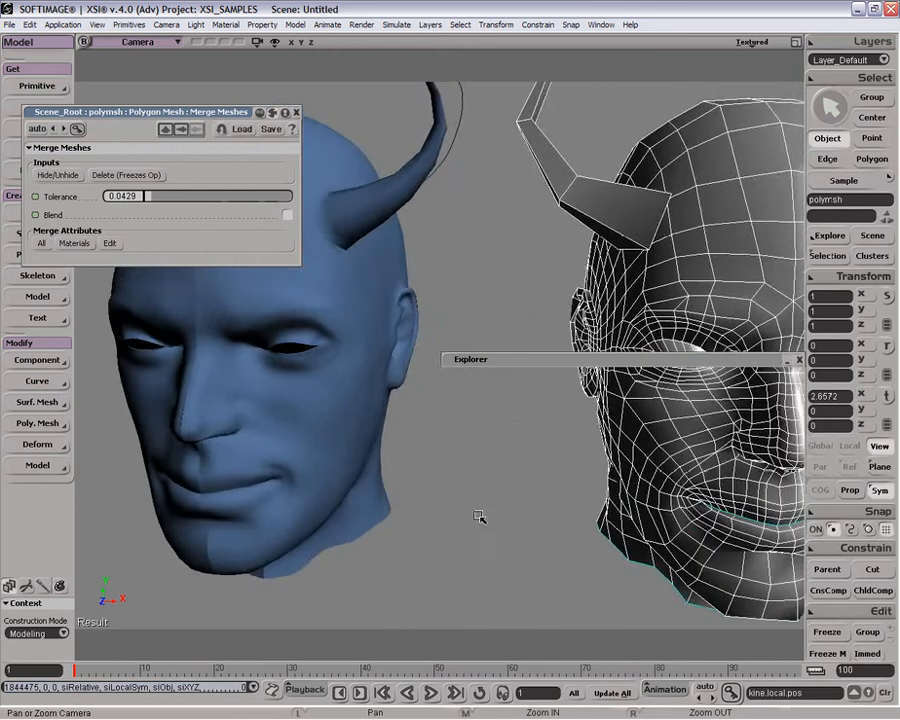
{"action": "key", "text": "p"}
{"action": "key", "text": "plus"}
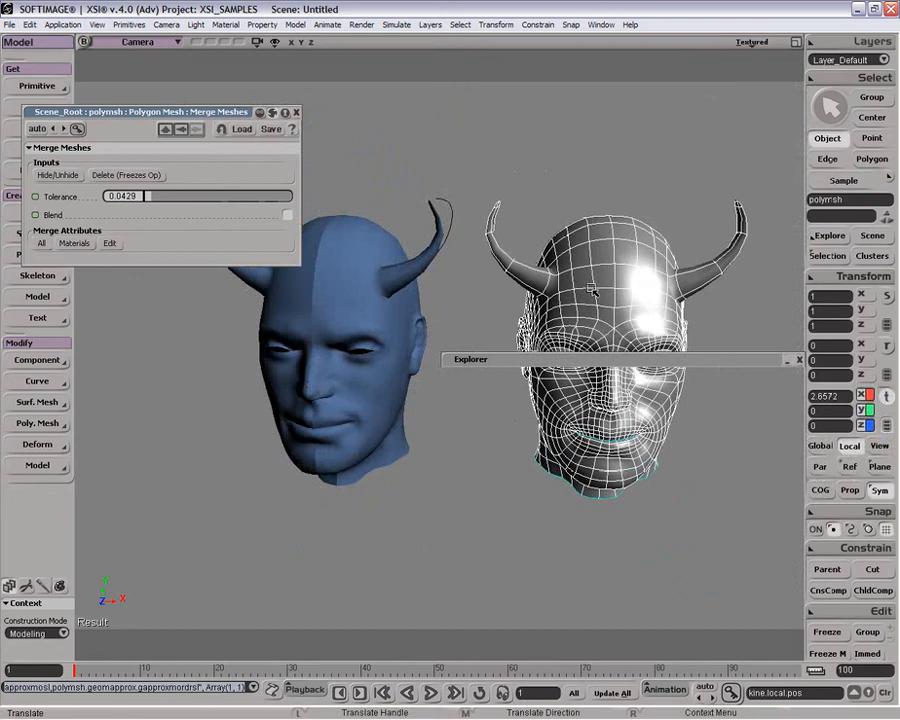
Step: Select three polygons on the upper forehead of the original face half and move them slightly outward along their local Y axis
{"action": "key", "text": "space"}
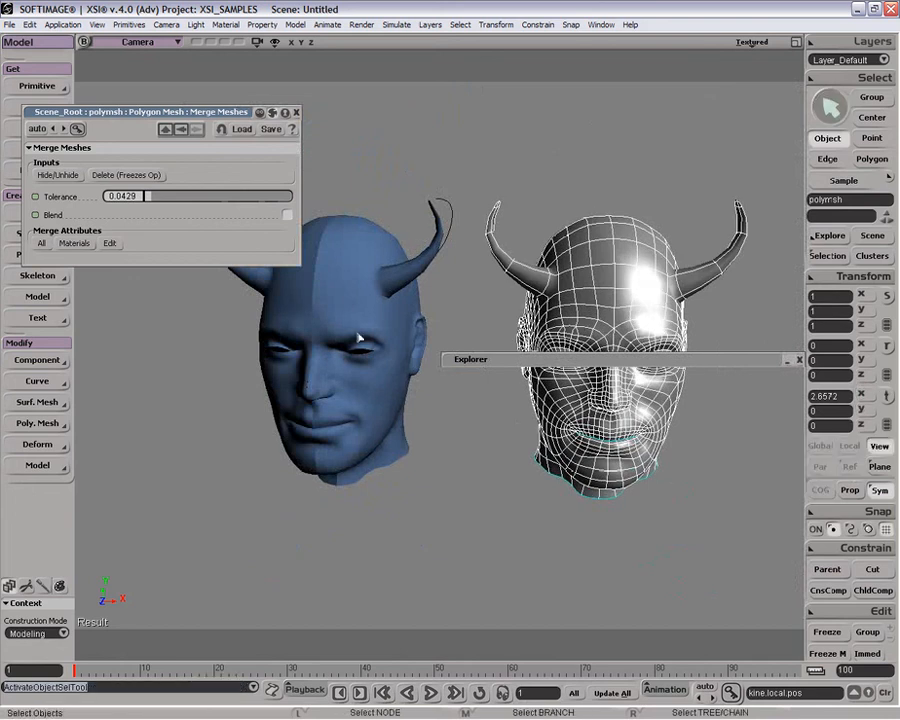
{"action": "left_click", "coordinate": [348, 302]}
{"action": "key", "text": "u"}
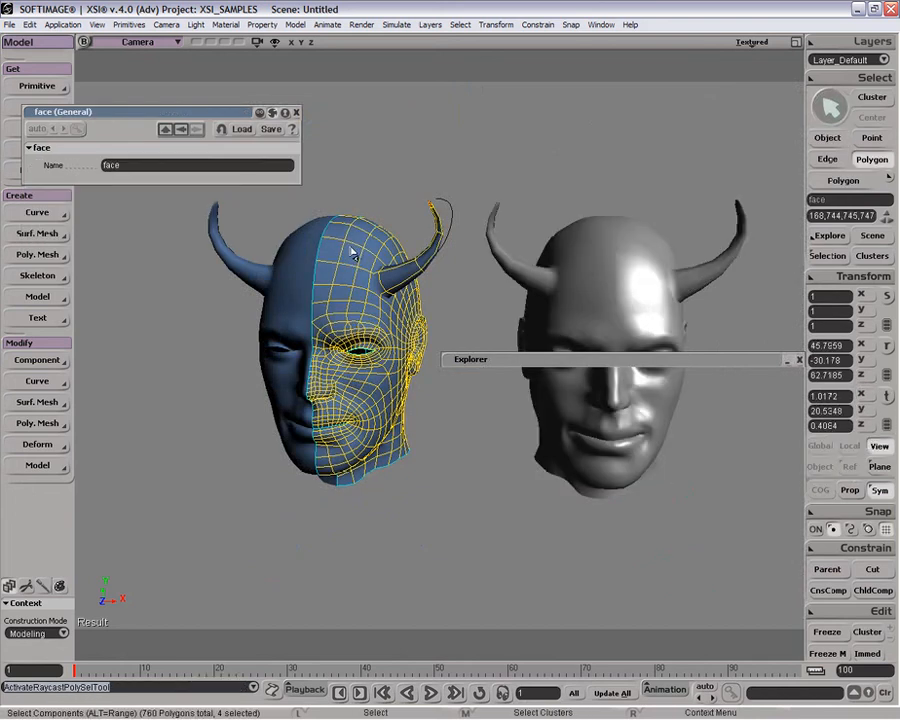
{"action": "key", "text": "v"}
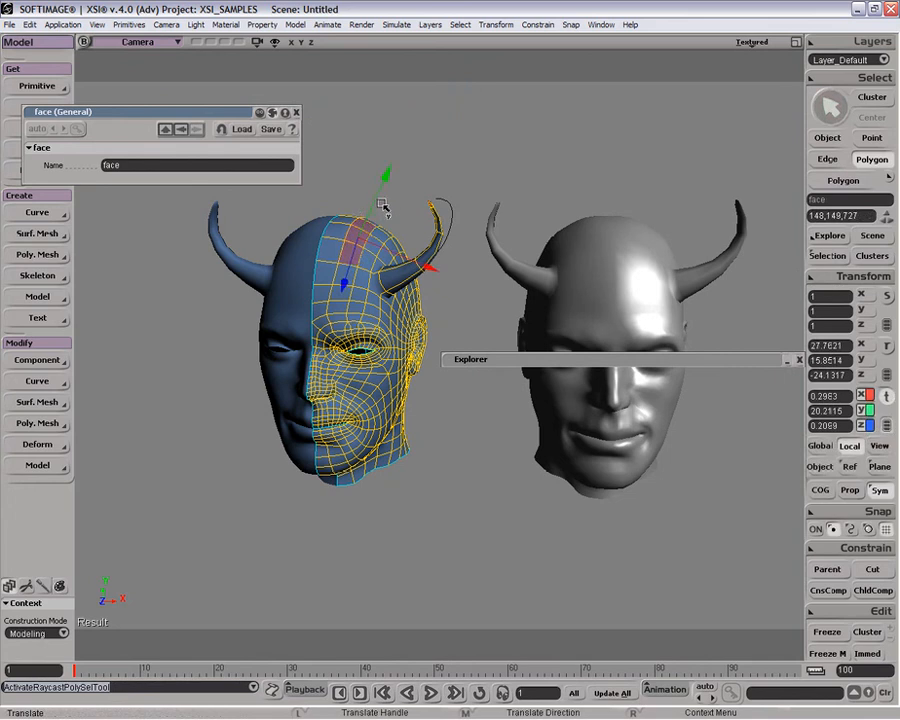
{"action": "left_click_drag", "start_coordinate": [383, 200], "coordinate": [381, 203]}
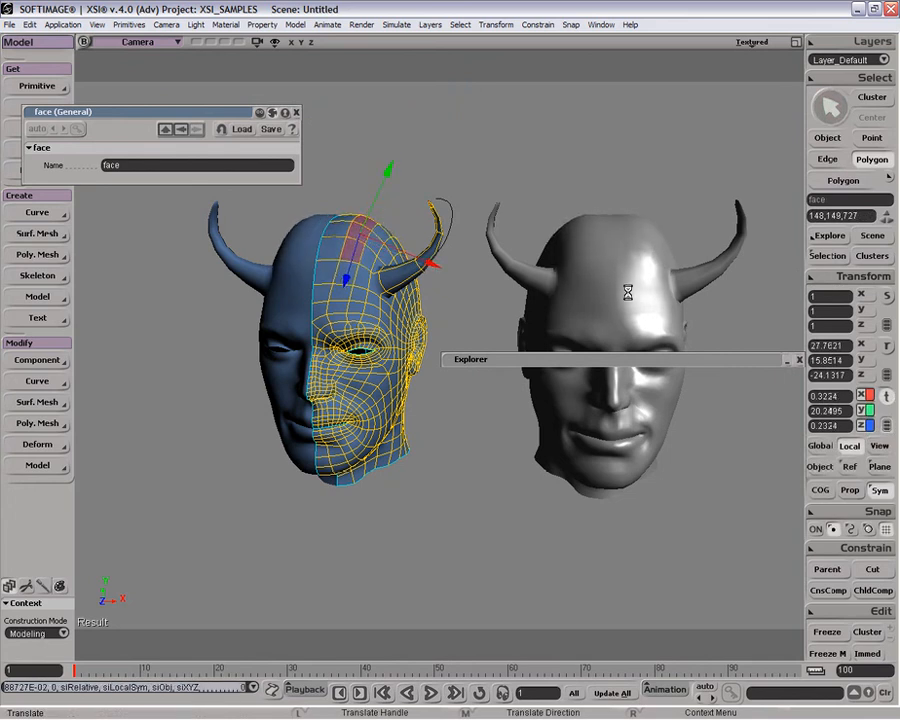
Step: Select the merged head to inspect its mesh from several angles, and close the explorer and property windows
{"action": "key", "text": "space"}
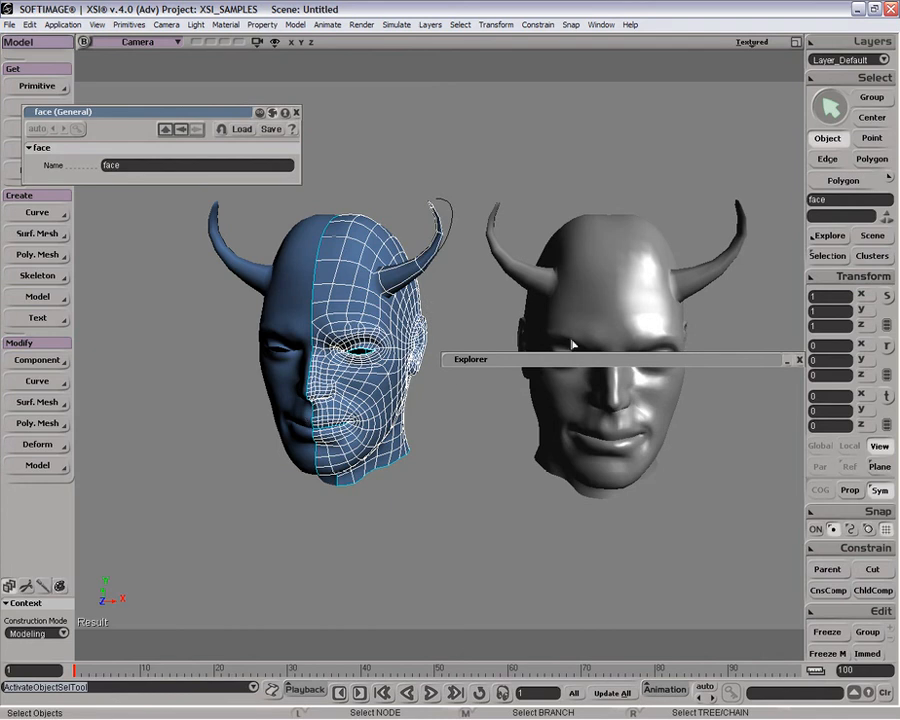
{"action": "left_click", "coordinate": [786, 360]}
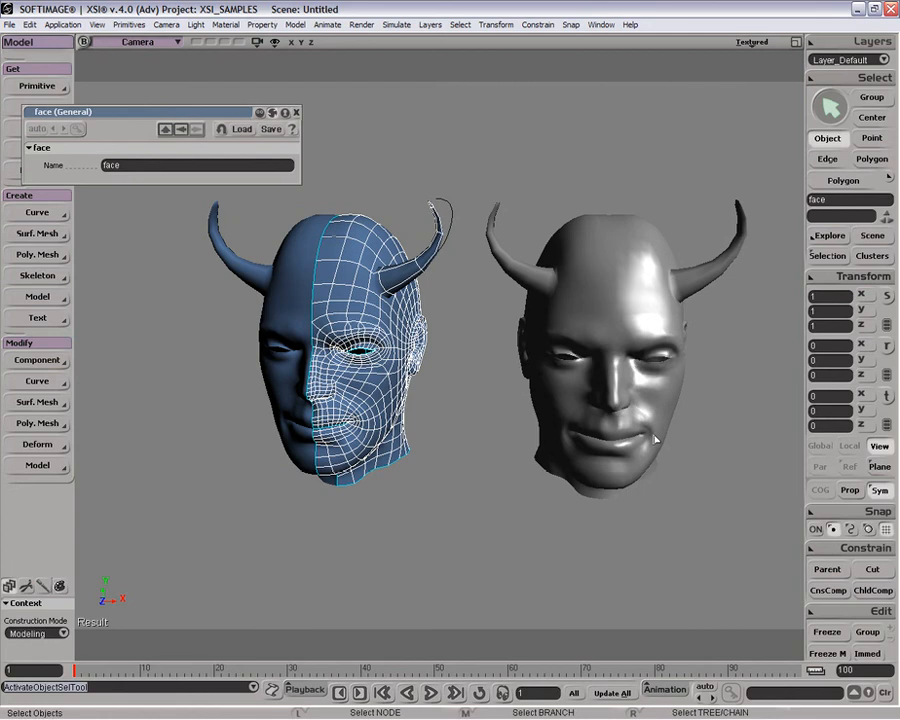
{"action": "key", "text": "o"}
{"action": "left_click_drag", "start_coordinate": [656, 440], "coordinate": [593, 430]}
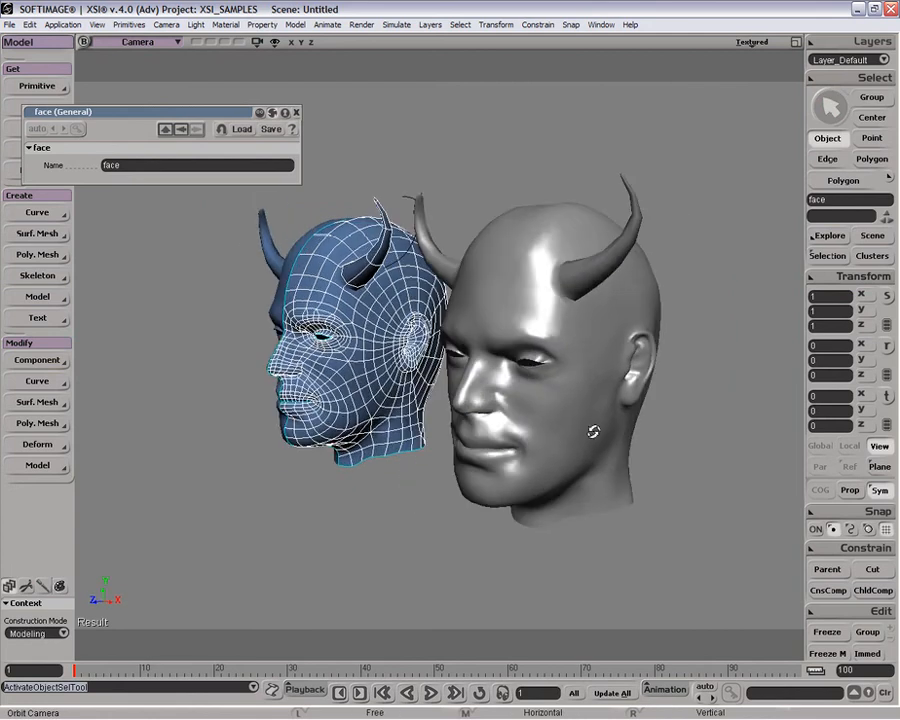
{"action": "left_click", "coordinate": [585, 347]}
{"action": "key", "text": "z"}
{"action": "left_click_drag", "start_coordinate": [585, 347], "coordinate": [520, 297]}
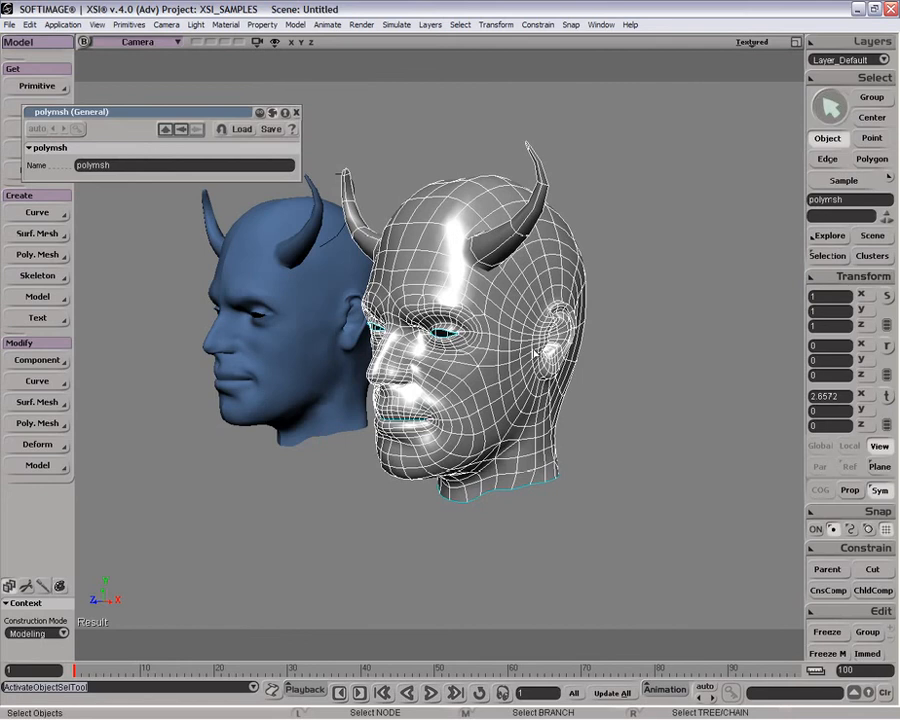
{"action": "key", "text": "o"}
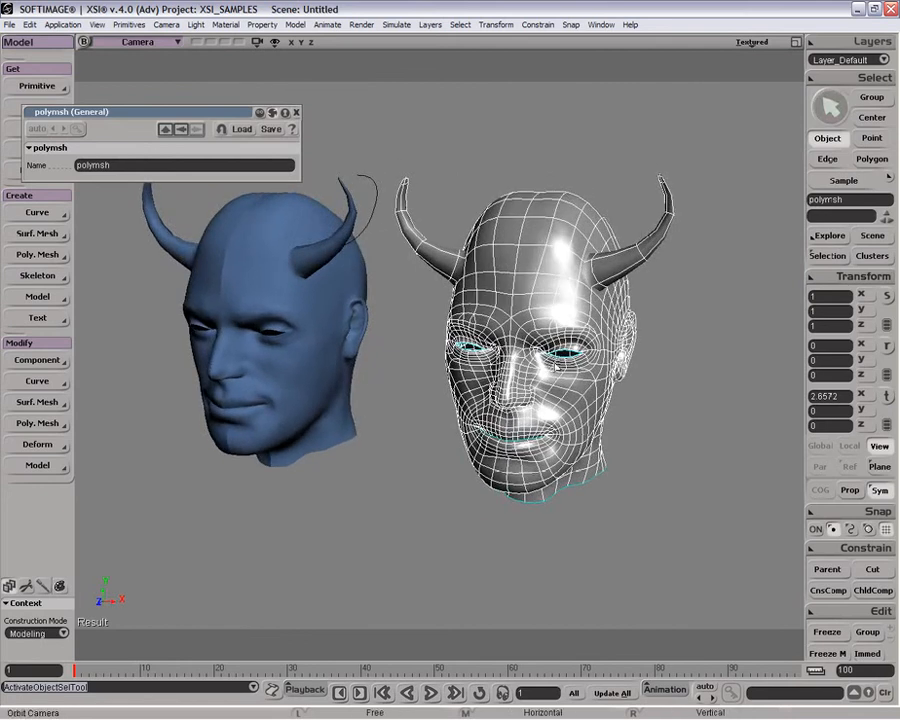
{"action": "left_click", "coordinate": [297, 113]}
{"action": "left_click", "coordinate": [295, 113]}
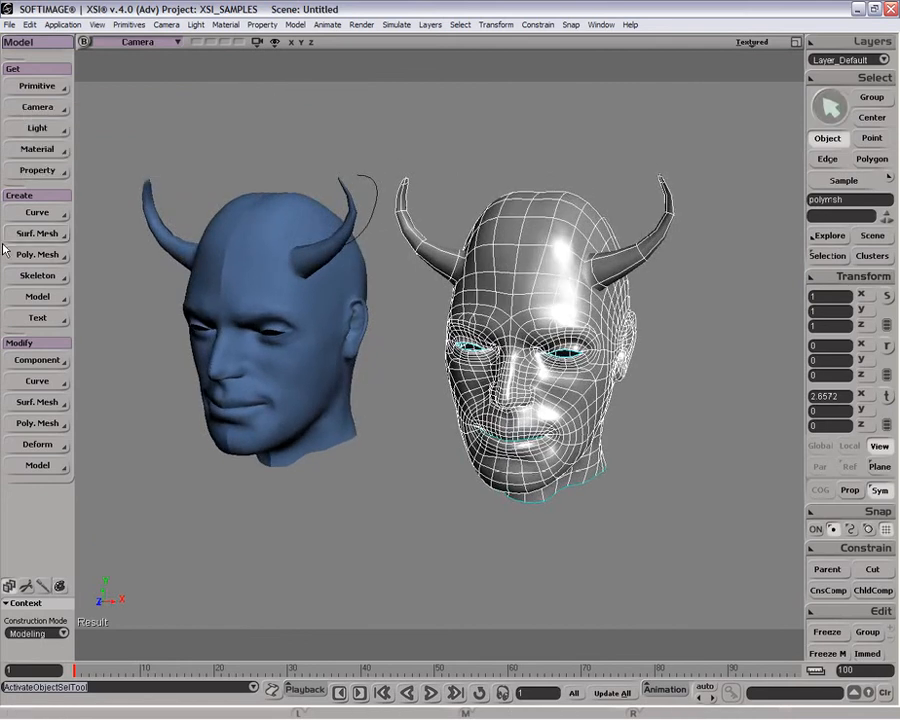
Step: Add a symmetry map to the merged head using the YZ plane and a point tolerance of 0.2678
{"action": "left_click", "coordinate": [55, 172]}
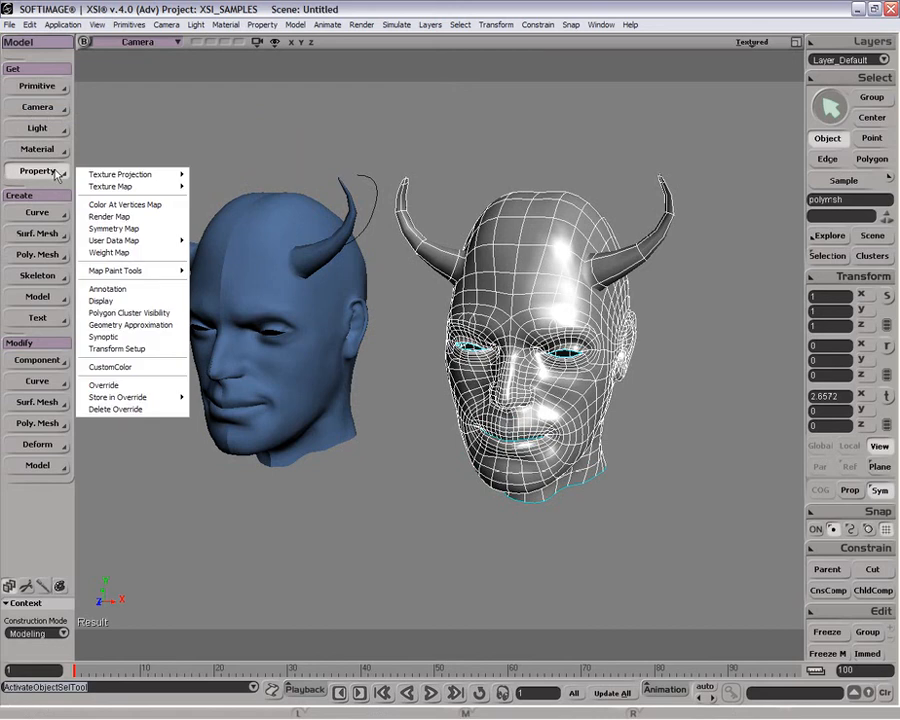
{"action": "left_click", "coordinate": [113, 228]}
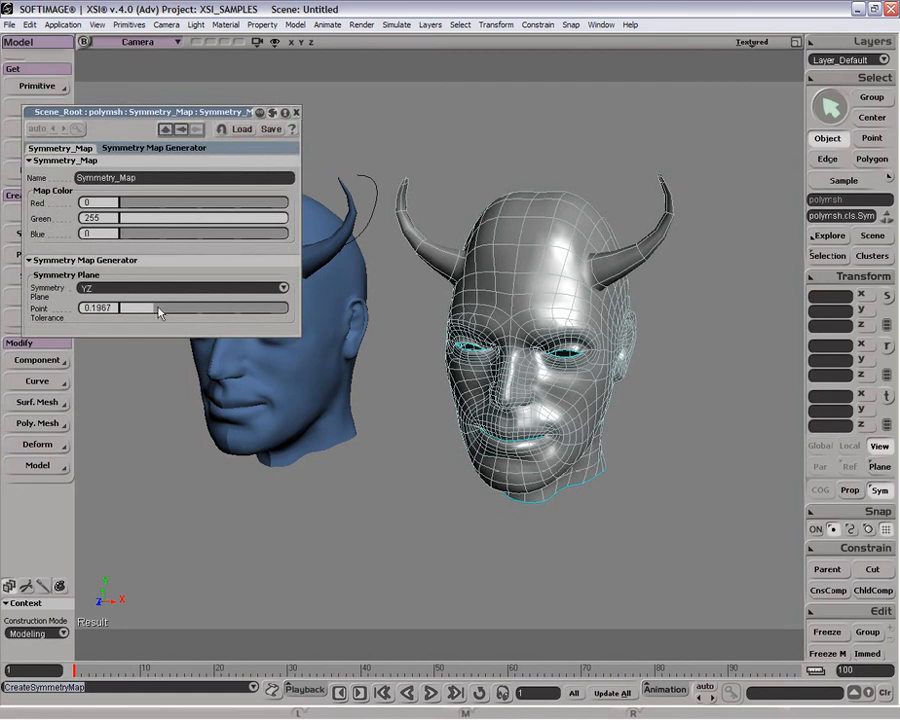
{"action": "left_click", "coordinate": [296, 113]}
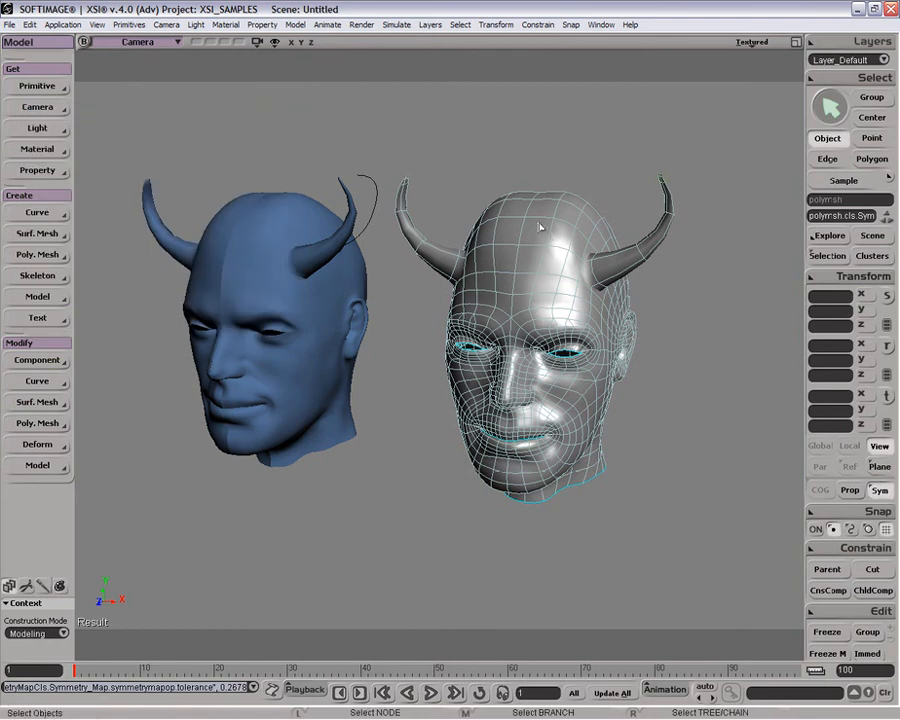
Step: Select a single point on the left side of the merged head's forehead and shift it symmetrically to about X 0.49
{"action": "left_click", "coordinate": [582, 288]}
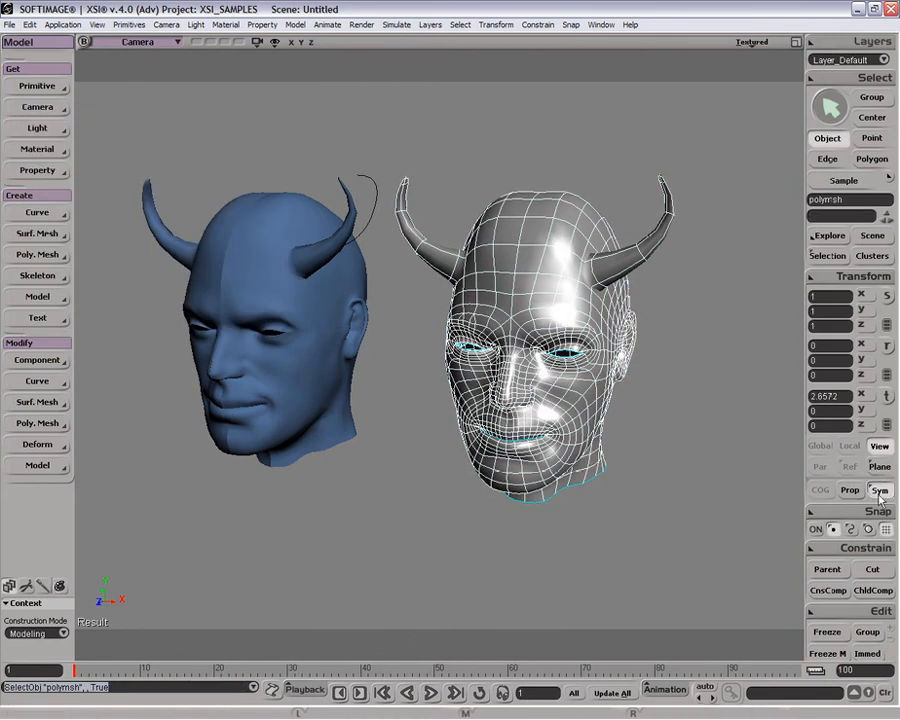
{"action": "key", "text": "z"}
{"action": "left_click_drag", "start_coordinate": [587, 456], "coordinate": [560, 467]}
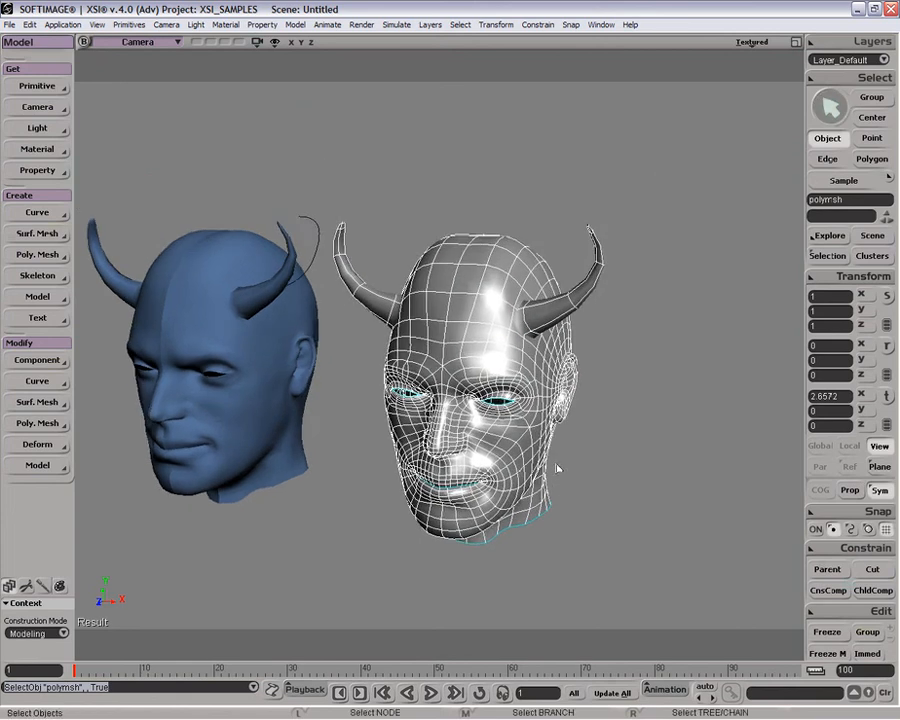
{"action": "key", "text": "p"}
{"action": "left_click_drag", "start_coordinate": [532, 356], "coordinate": [522, 436]}
{"action": "key", "text": "space"}
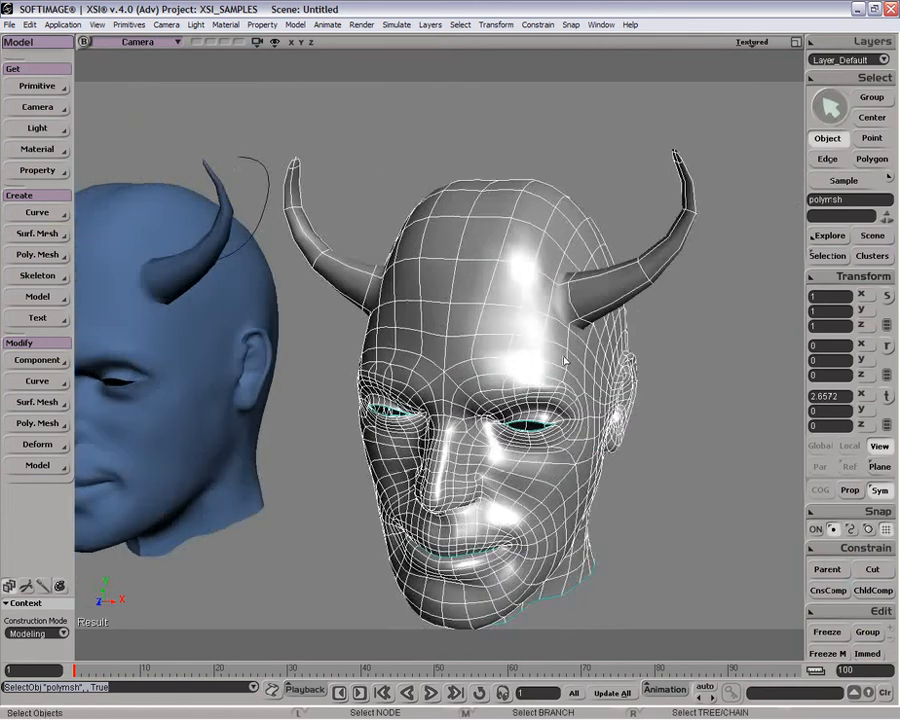
{"action": "key", "text": "t"}
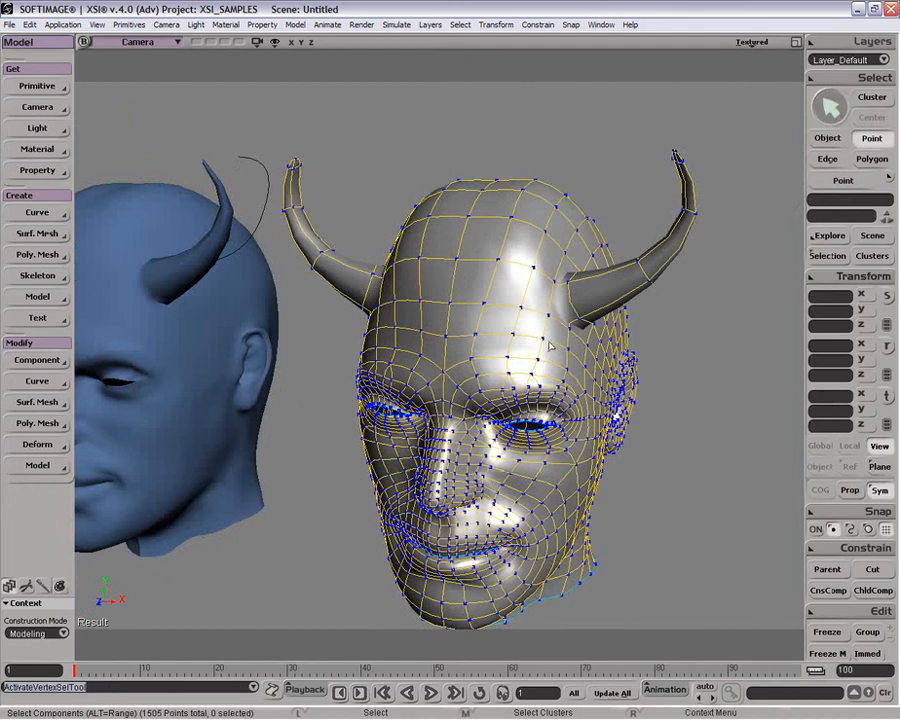
{"action": "left_click", "coordinate": [543, 342]}
{"action": "key", "text": "v"}
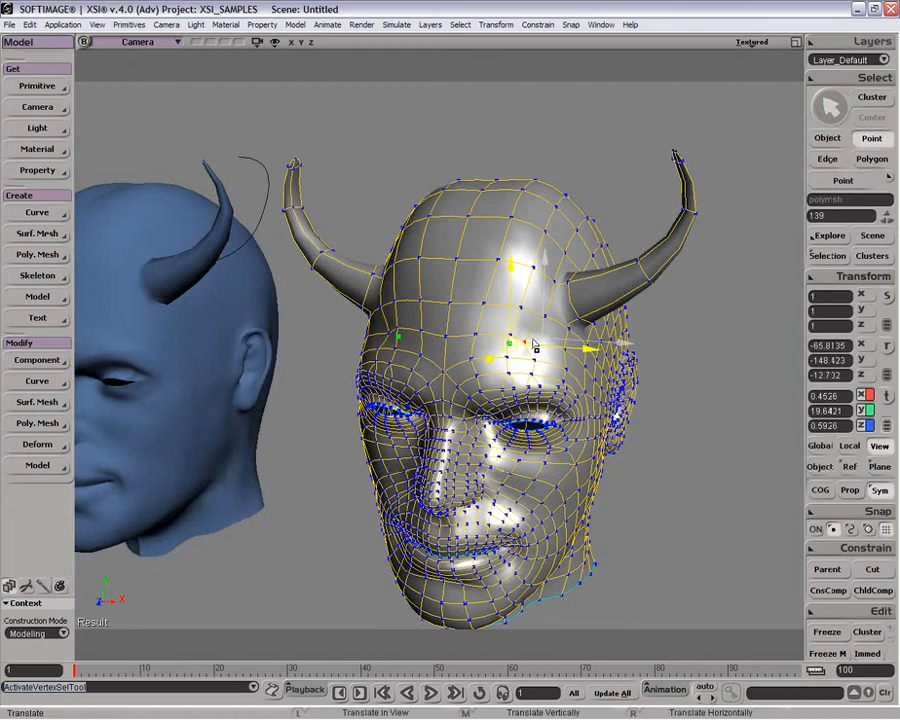
{"action": "left_click_drag", "start_coordinate": [548, 346], "coordinate": [558, 346]}
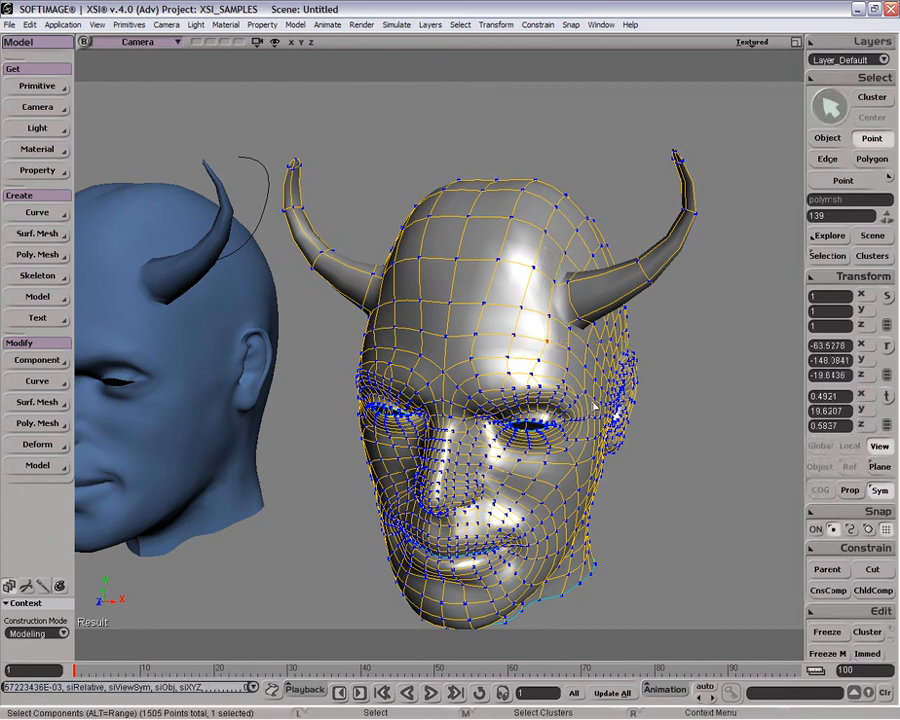
Step: Subdivide the band of polygons above the merged head's left eyebrow and those on its left cheek, using type Plus with one iteration
{"action": "key", "text": "u"}
{"action": "left_click", "coordinate": [592, 391]}
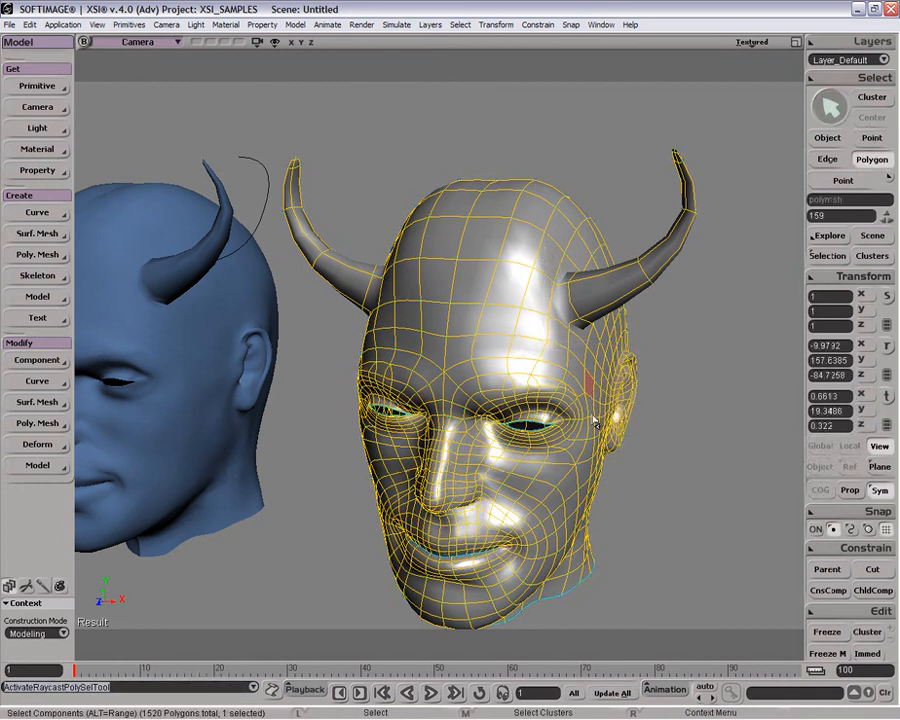
{"action": "mouse_move", "coordinate": [488, 355]}
{"action": "left_mouse_down"}
{"action": "mouse_move", "coordinate": [560, 352]}
{"action": "mouse_move", "coordinate": [577, 370]}
{"action": "left_mouse_up"}
{"action": "key", "text": "shift+d"}
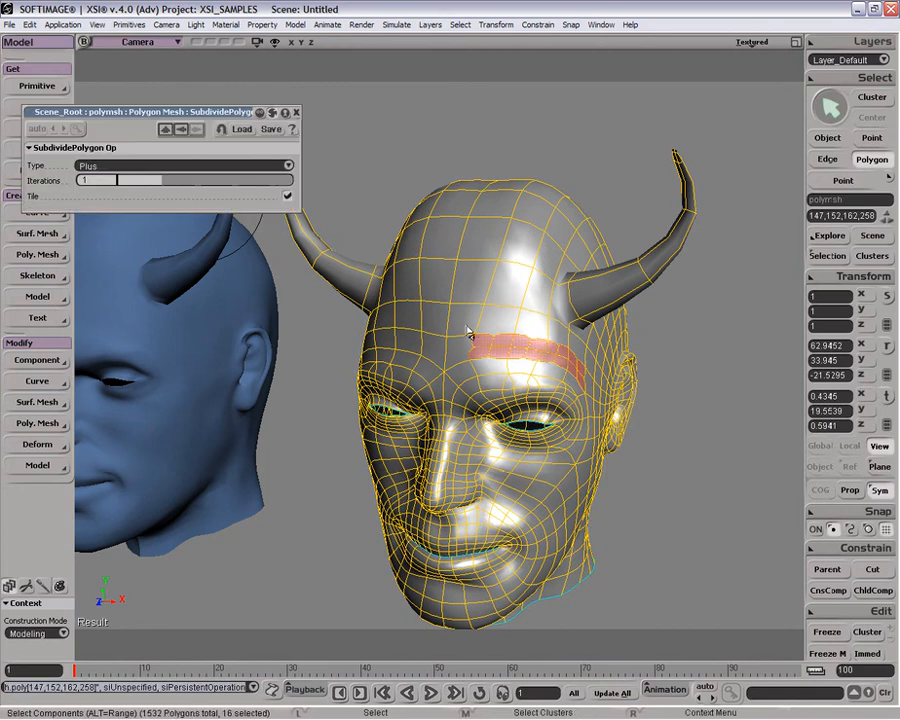
{"action": "mouse_move", "coordinate": [511, 498]}
{"action": "left_mouse_down"}
{"action": "mouse_move", "coordinate": [528, 500]}
{"action": "mouse_move", "coordinate": [555, 480]}
{"action": "mouse_move", "coordinate": [596, 538]}
{"action": "left_mouse_up"}
{"action": "key", "text": "shift+d"}
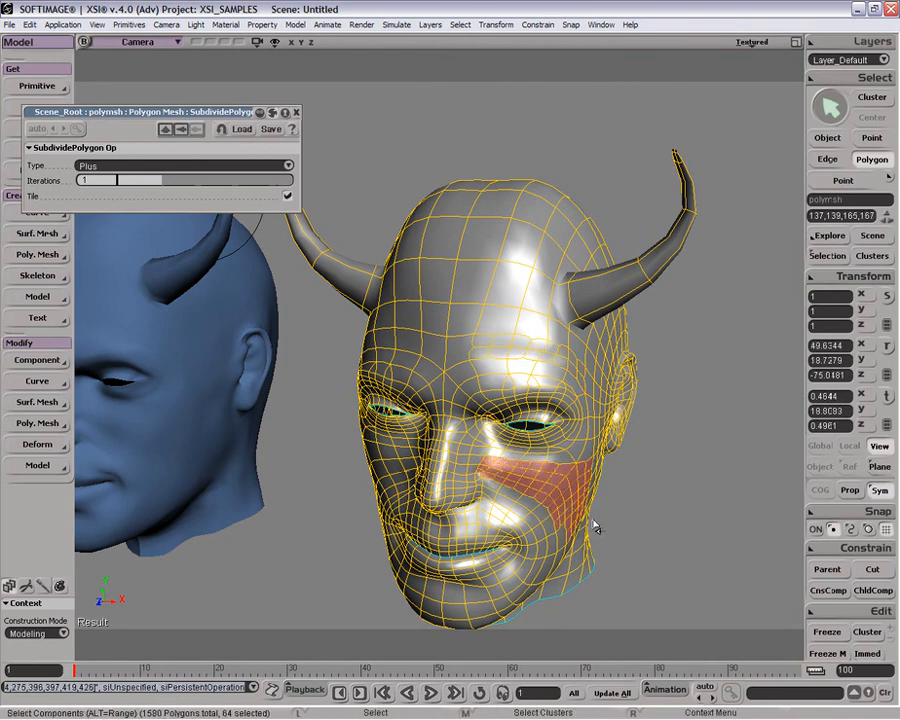
Step: With symmetry off, select the polygons along the left side of the face from temple to jaw and move them outward
{"action": "left_click", "coordinate": [880, 491]}
{"action": "key", "text": "u"}
{"action": "mouse_move", "coordinate": [596, 408]}
{"action": "left_mouse_down"}
{"action": "mouse_move", "coordinate": [590, 517]}
{"action": "mouse_move", "coordinate": [622, 471]}
{"action": "left_mouse_up"}
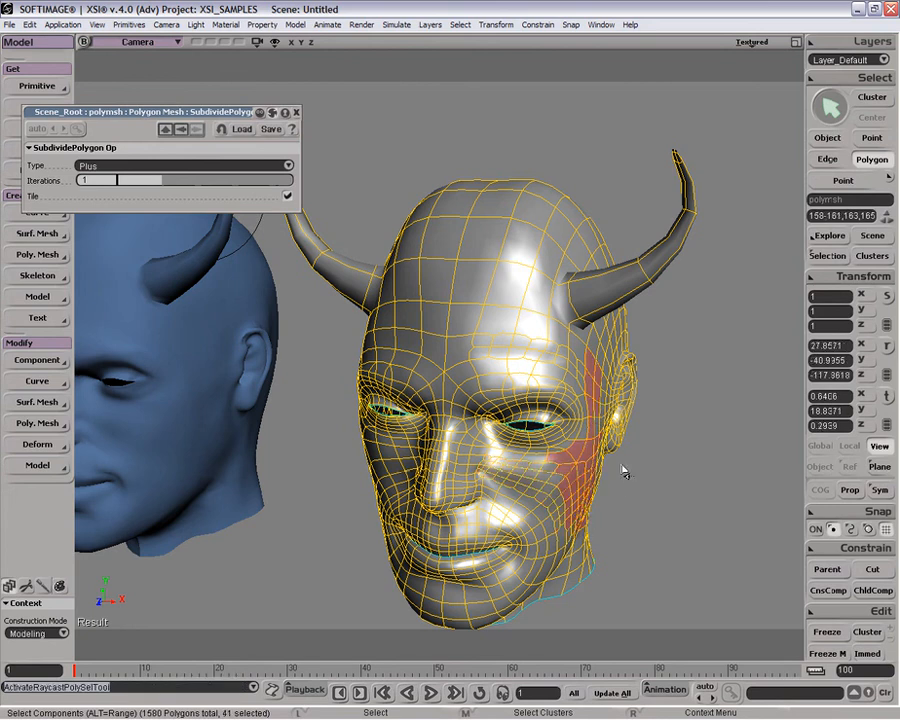
{"action": "key", "text": "v"}
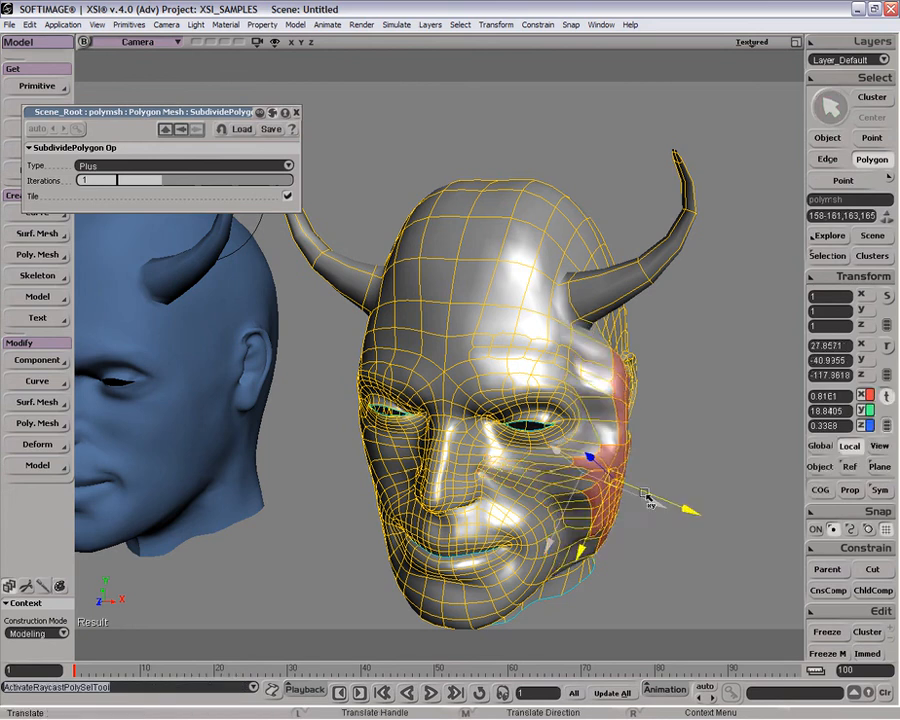
{"action": "key", "text": "space"}
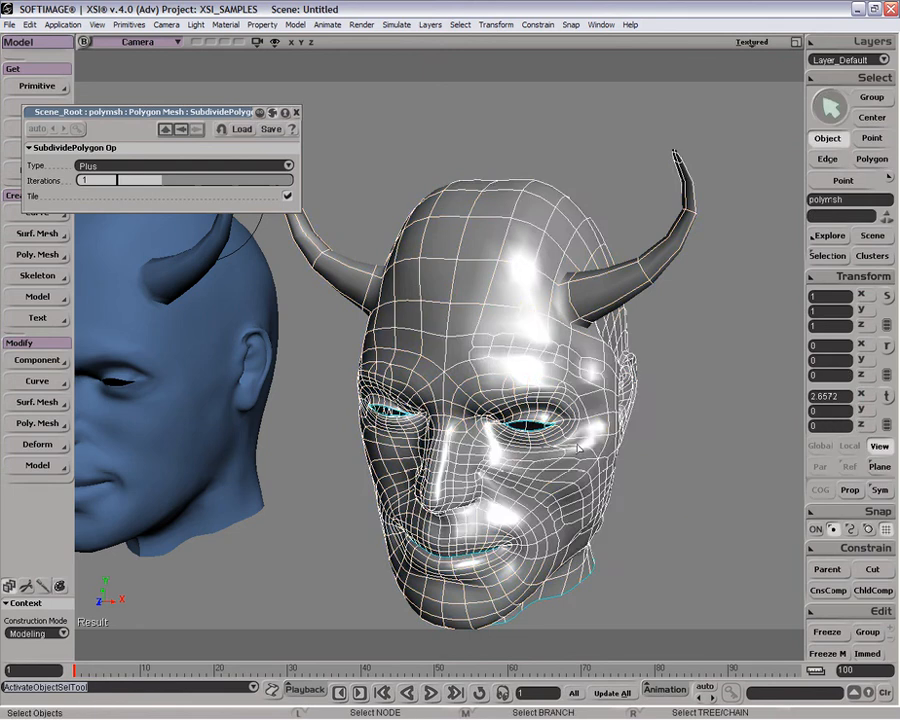
Step: Turn symmetry back on and adjust individual points on the left cheek and forehead of the merged head with the Move Point tool
{"action": "key", "text": "o"}
{"action": "left_click_drag", "start_coordinate": [577, 448], "coordinate": [670, 410]}
{"action": "left_click", "coordinate": [879, 491]}
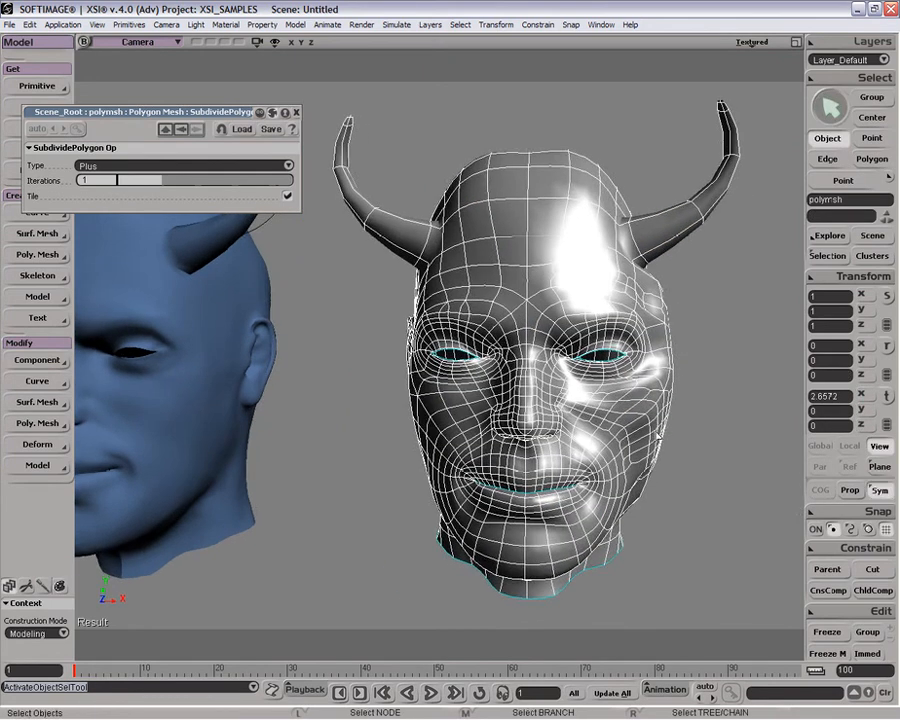
{"action": "key", "text": "m"}
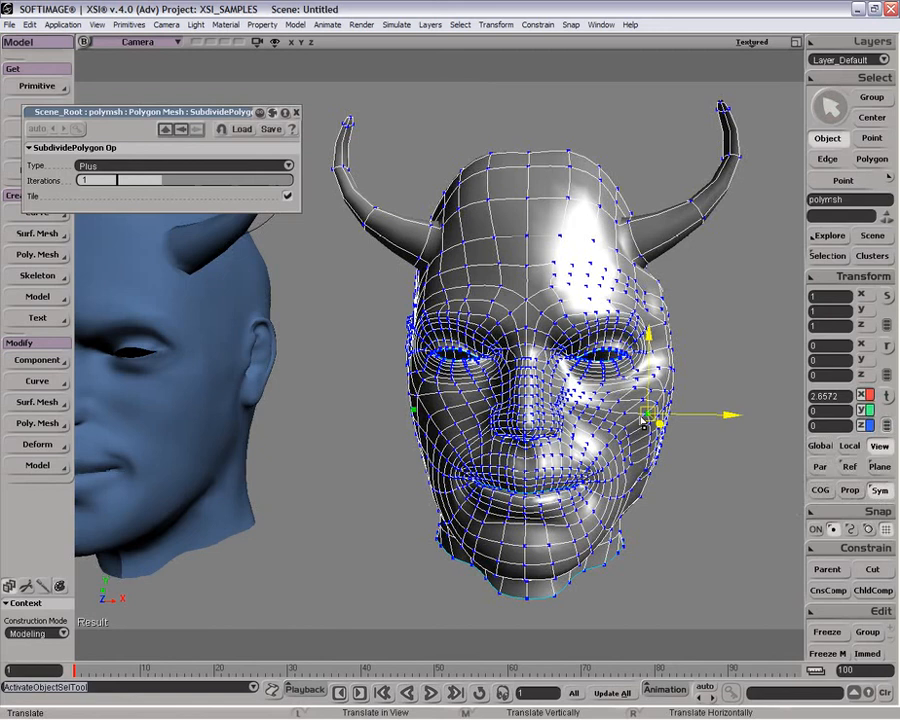
{"action": "left_click_drag", "start_coordinate": [641, 417], "coordinate": [590, 434]}
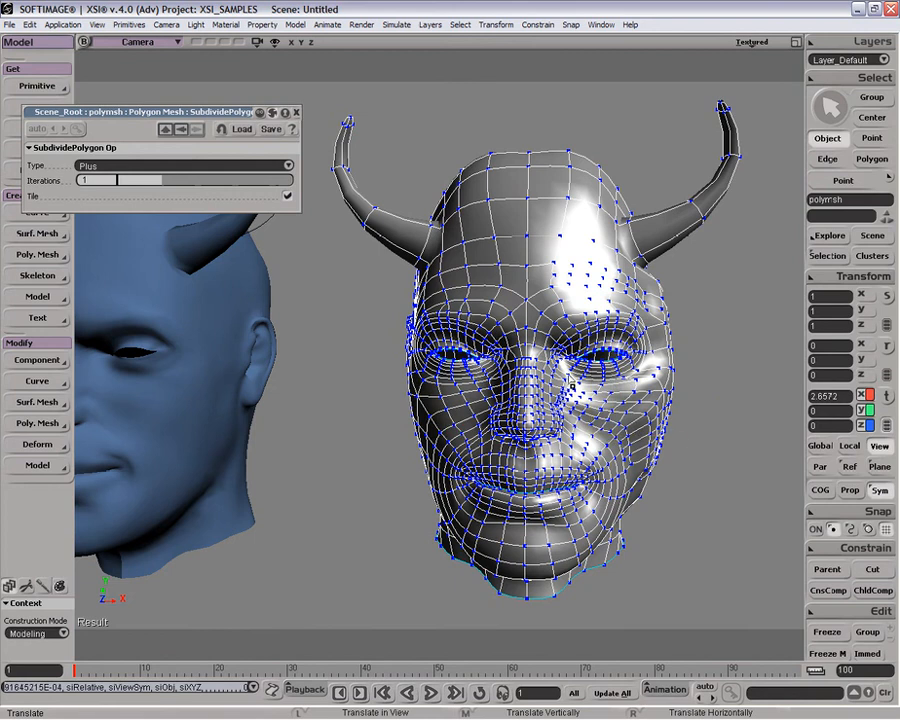
{"action": "left_click_drag", "start_coordinate": [561, 303], "coordinate": [549, 279]}
{"action": "left_click_drag", "start_coordinate": [553, 273], "coordinate": [610, 263]}
{"action": "left_click_drag", "start_coordinate": [590, 263], "coordinate": [592, 264]}
Step: Deselect the merged head to examine its shaded surface without the wireframe, and select it again
{"action": "key", "text": "space"}
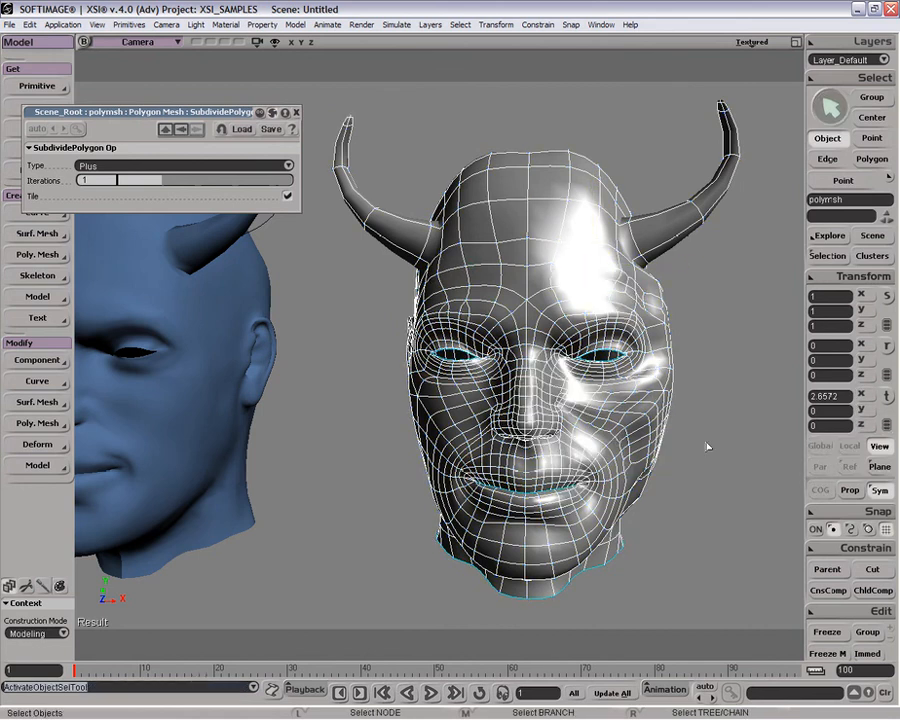
{"action": "left_click", "coordinate": [720, 537]}
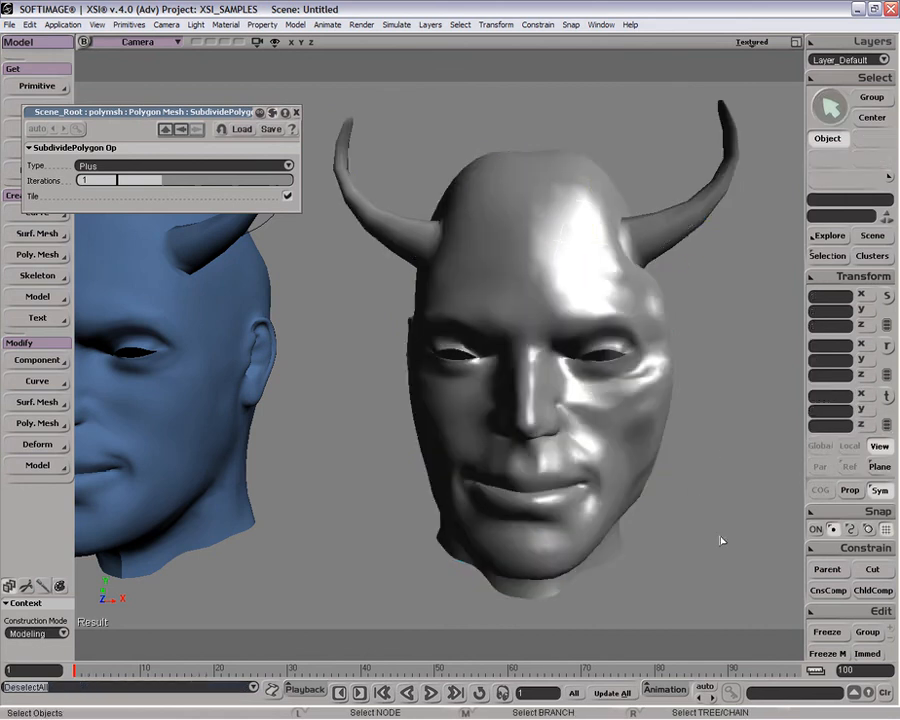
{"action": "left_click", "coordinate": [642, 455]}
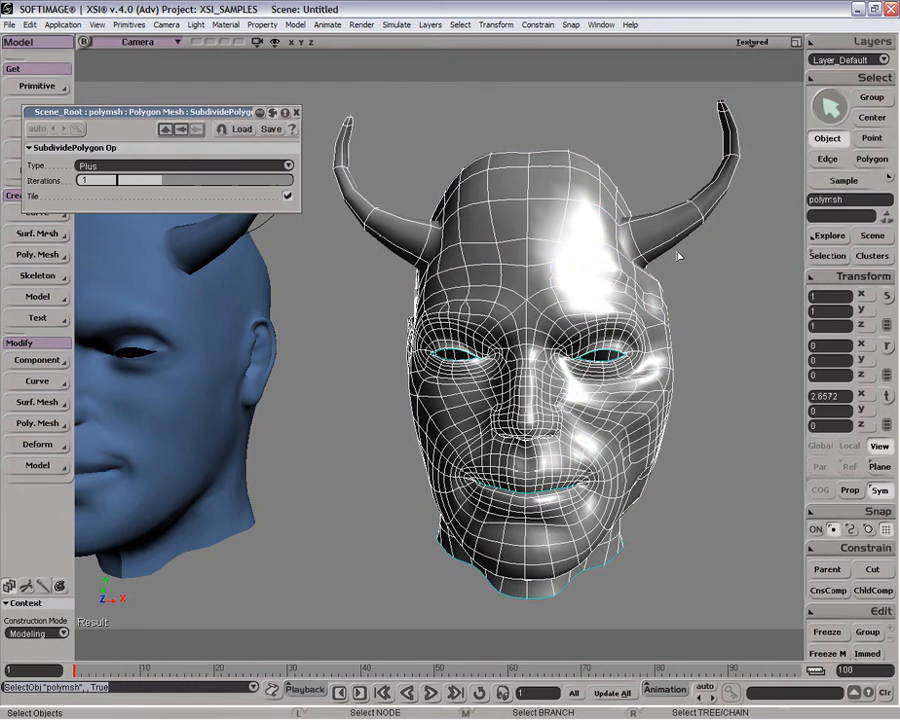